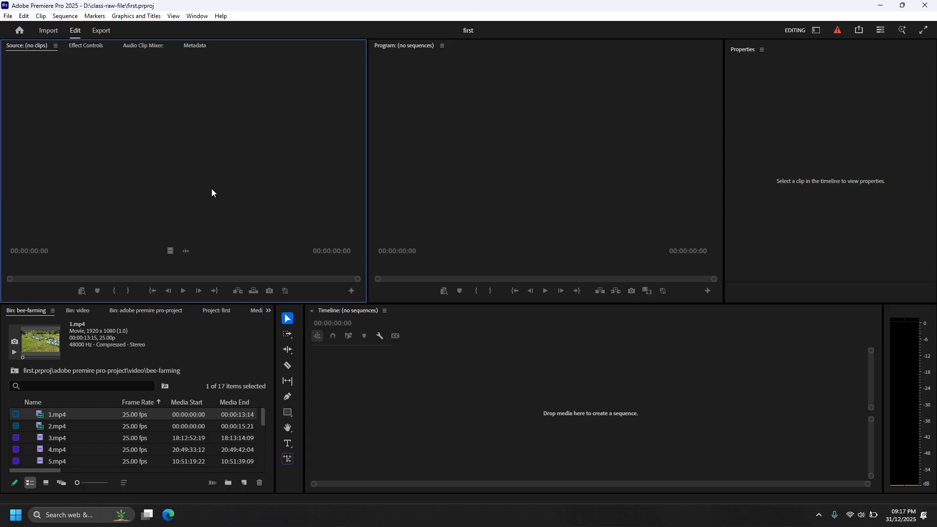
Step: Open the clips 1.mp4 through 6.mp4 one after another in the Source Monitor
key(Down)
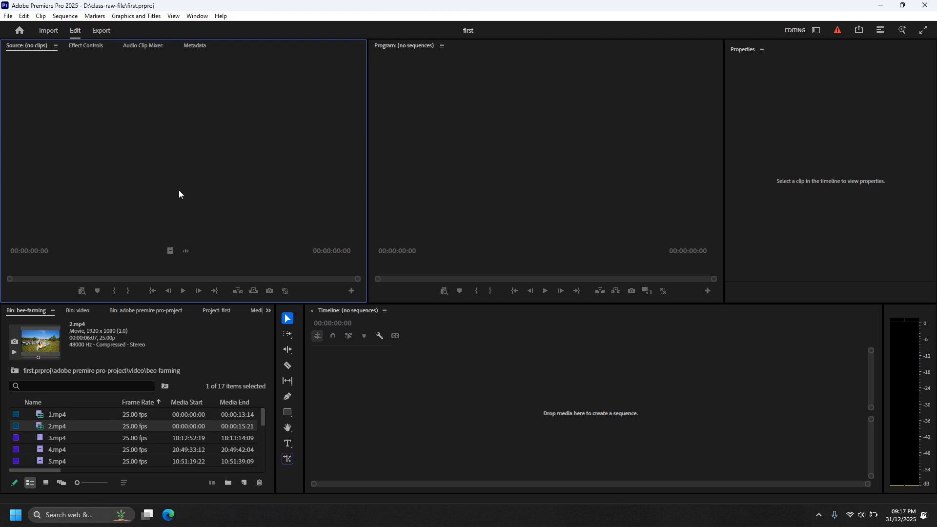
double_click(39, 419)
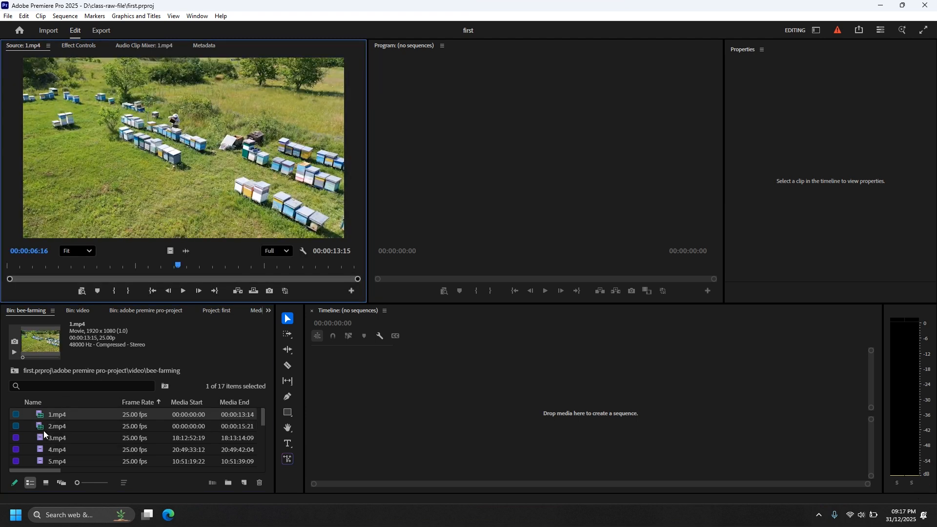
double_click(43, 430)
double_click(41, 438)
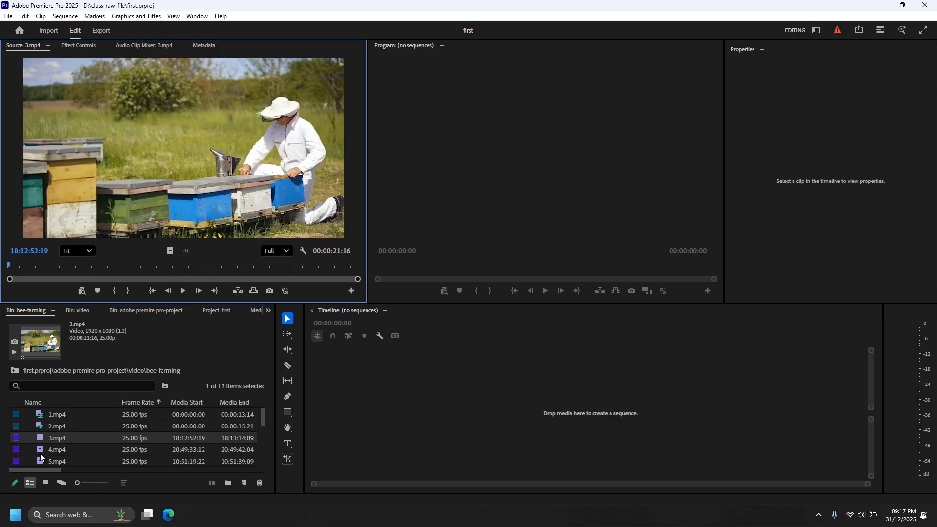
double_click(40, 451)
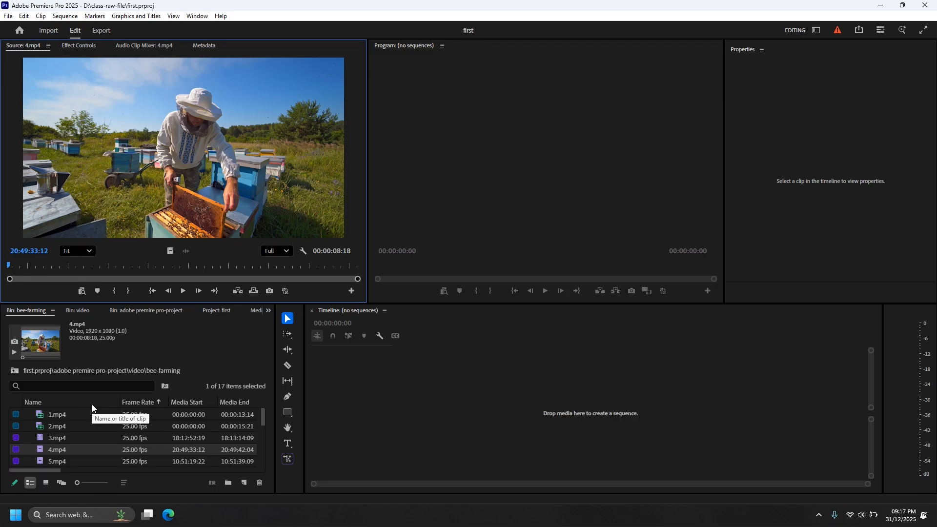
scroll(78, 445, down, 1)
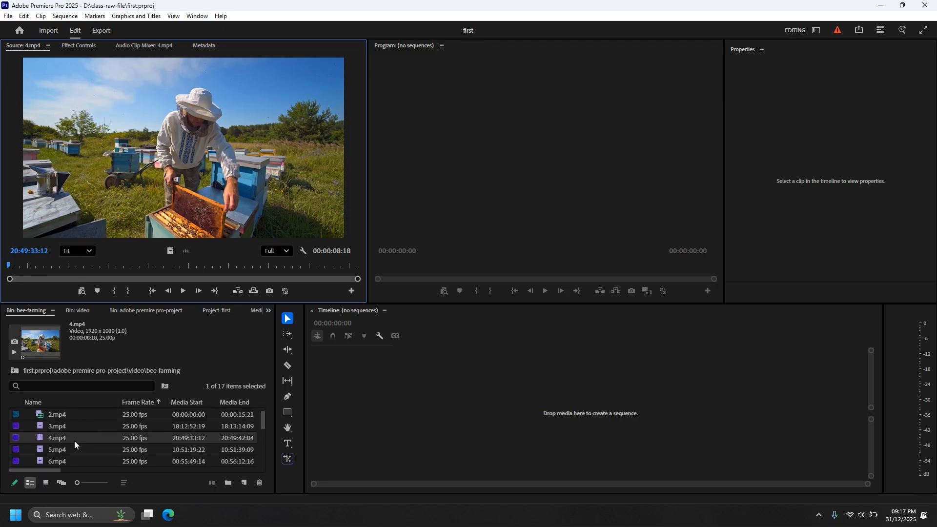
double_click(45, 450)
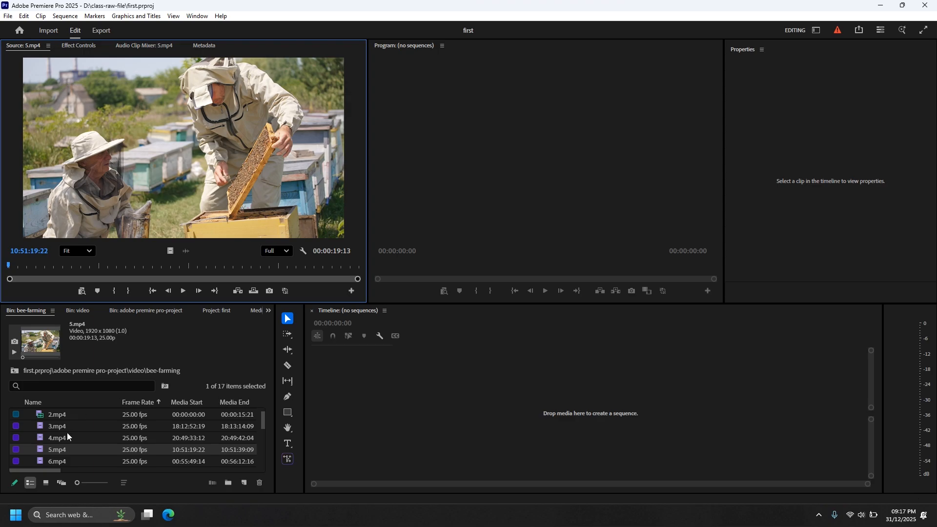
double_click(48, 461)
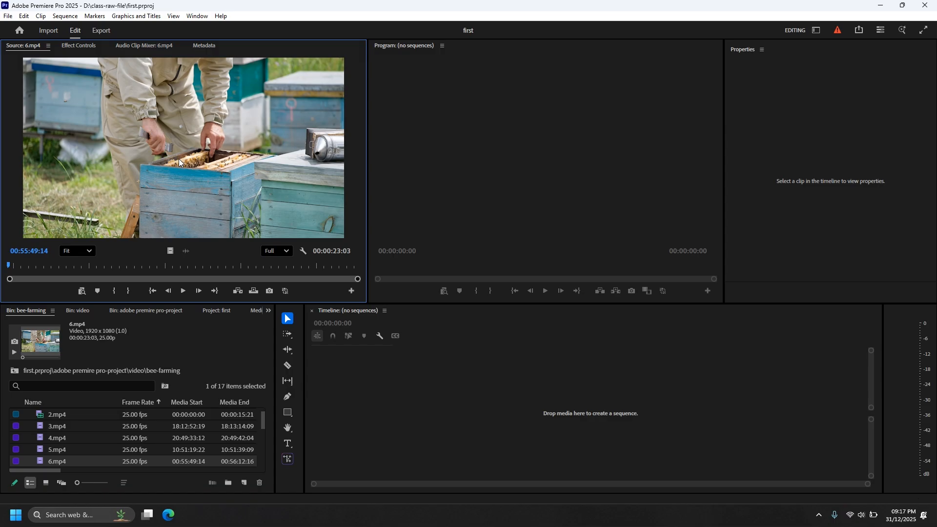
Step: Close all clips in the Source Monitor and load 1.mp4 through 6.mp4 into it together as one selection
click(48, 45)
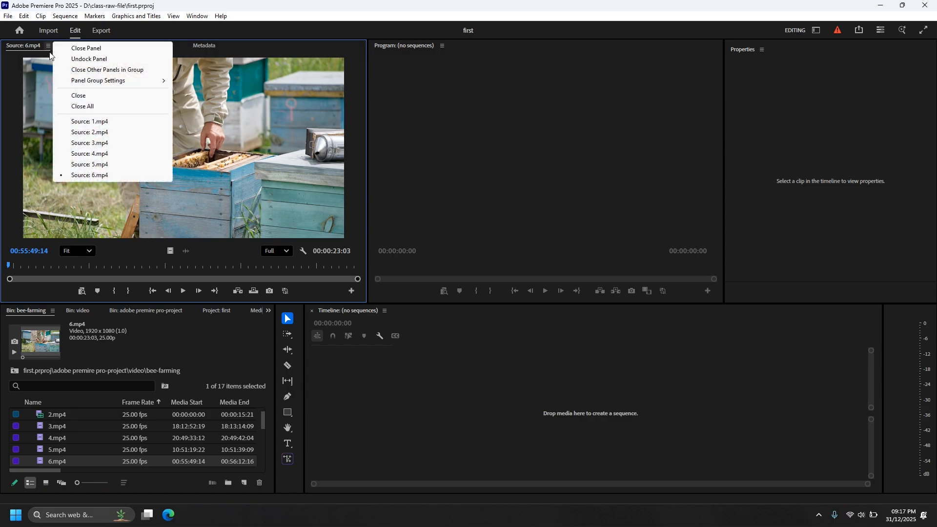
click(91, 107)
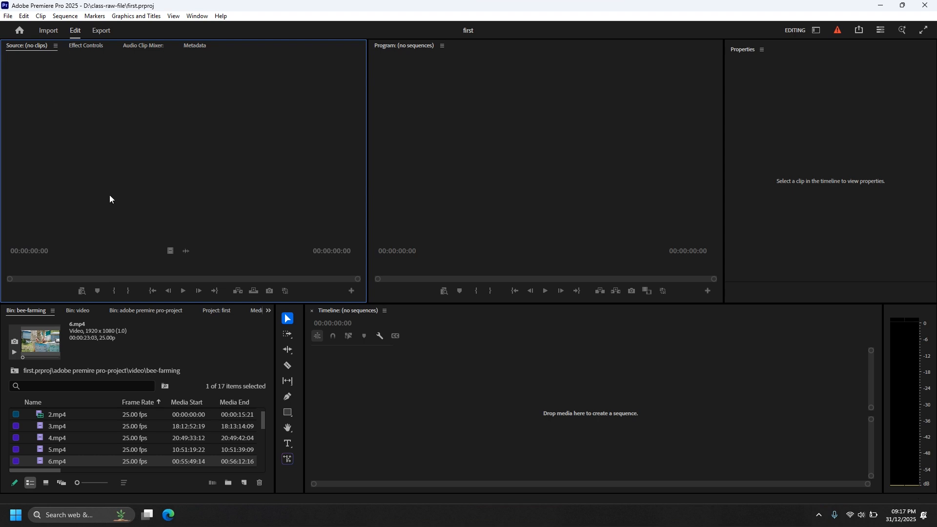
click(63, 416)
scroll(65, 418, up, 1)
click(66, 415)
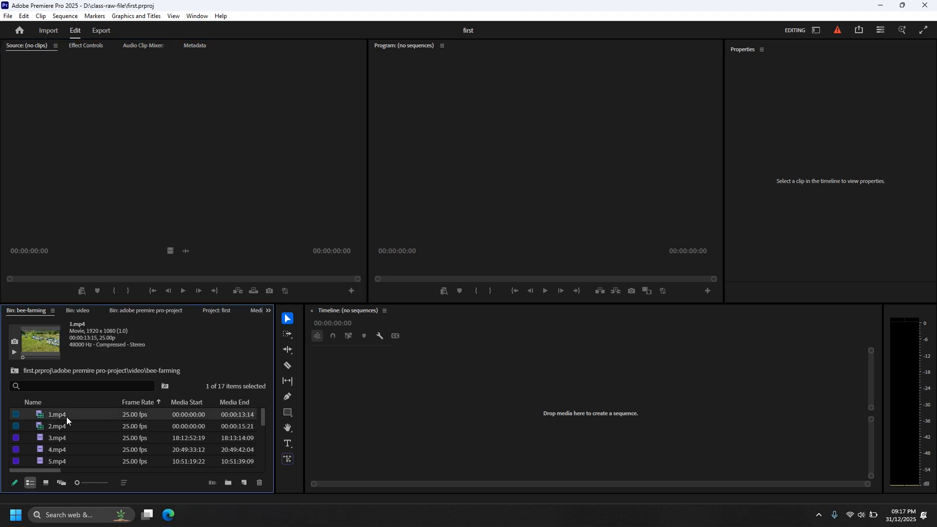
shift+click(64, 452)
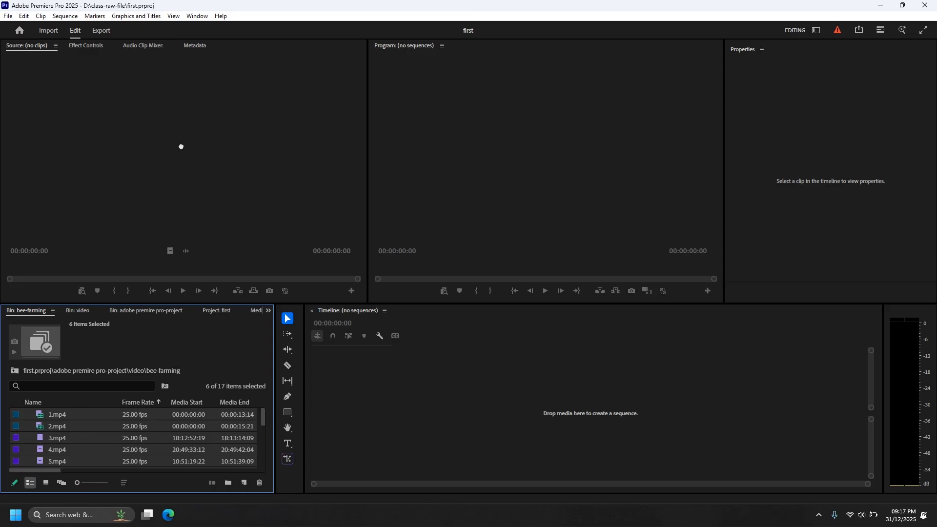
drag(180, 146, 181, 146)
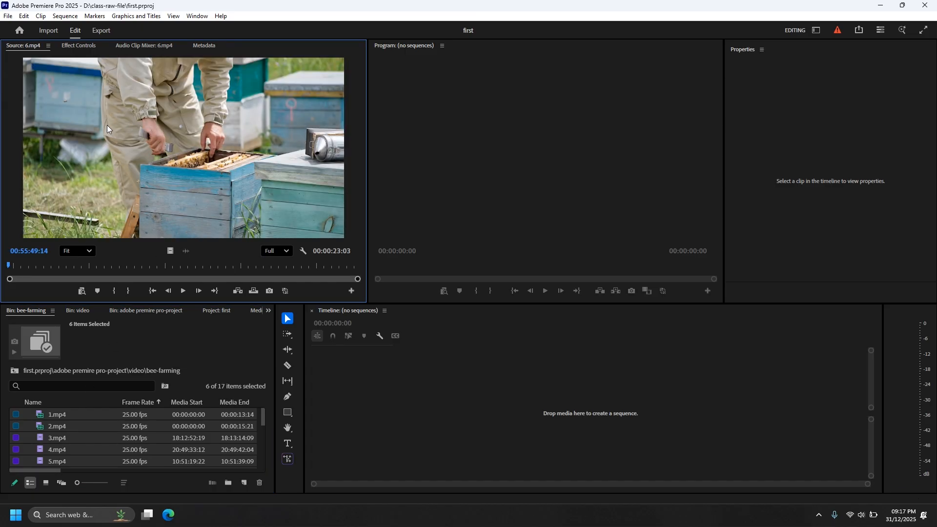
Step: Switch the Source Monitor to 1.mp4 and on to 4.mp4, and maximize its panel
click(48, 45)
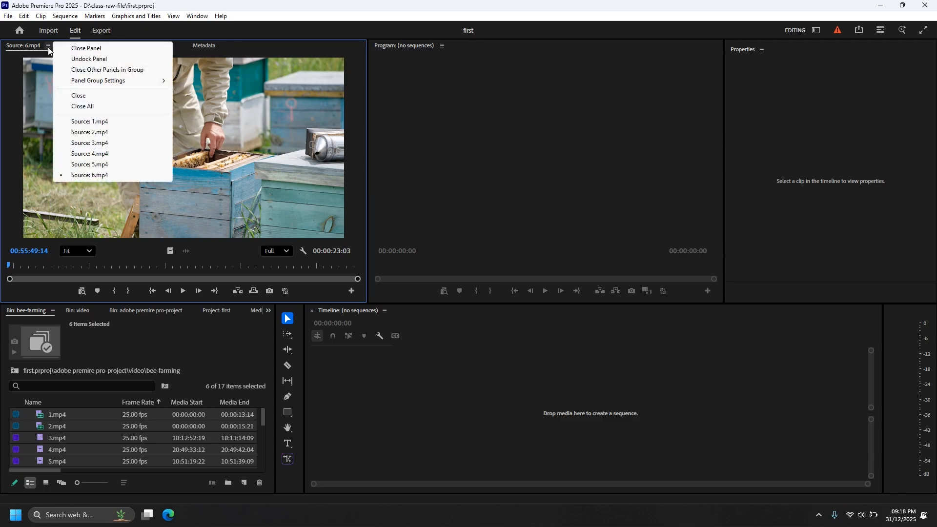
click(97, 122)
click(48, 45)
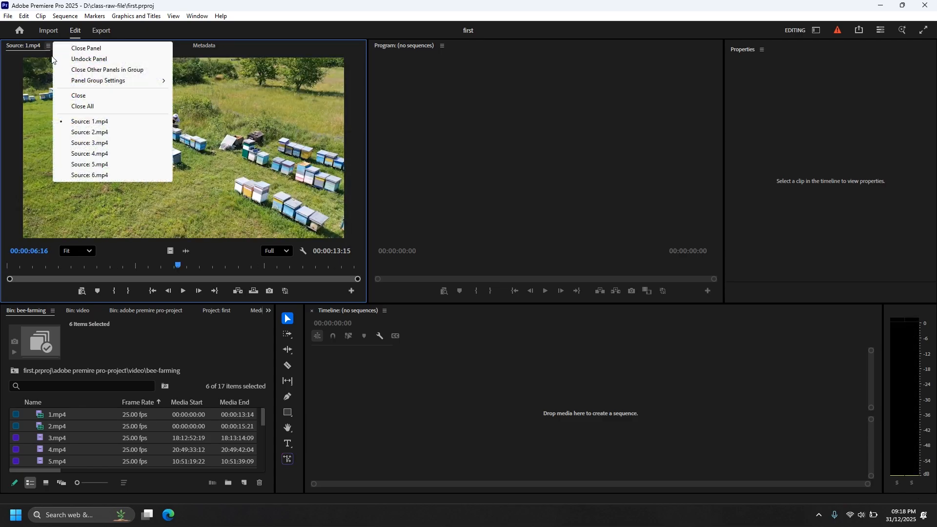
click(108, 154)
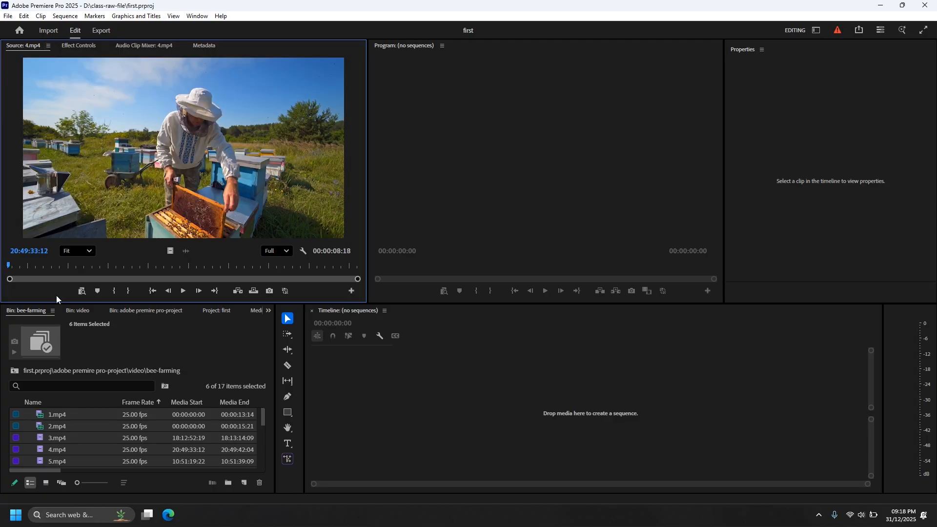
key(grave)
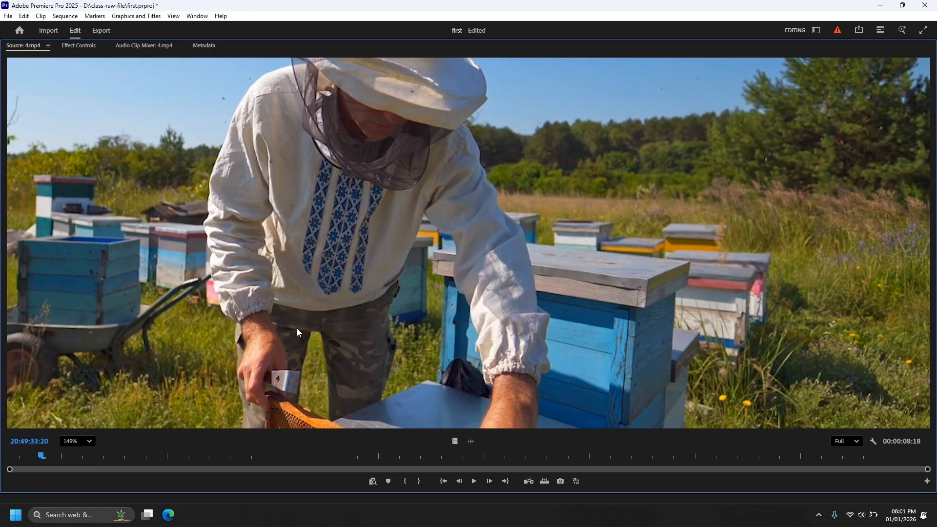
Step: Scrub through 4.mp4, starting and stopping playback from different points
drag(42, 456, 245, 459)
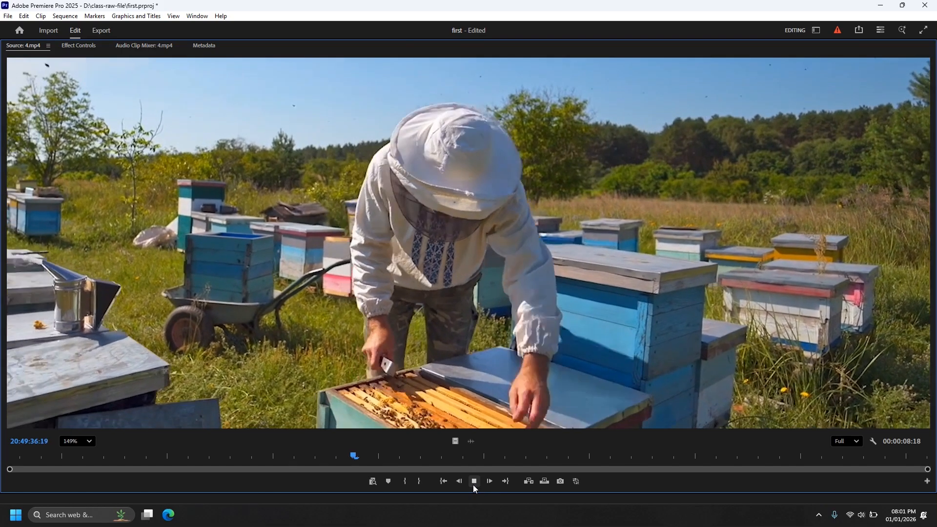
click(474, 486)
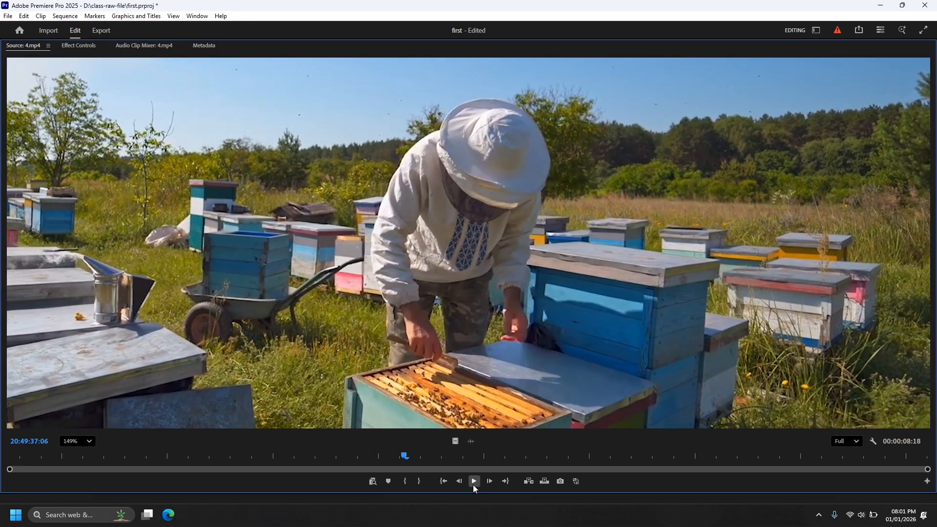
click(473, 485)
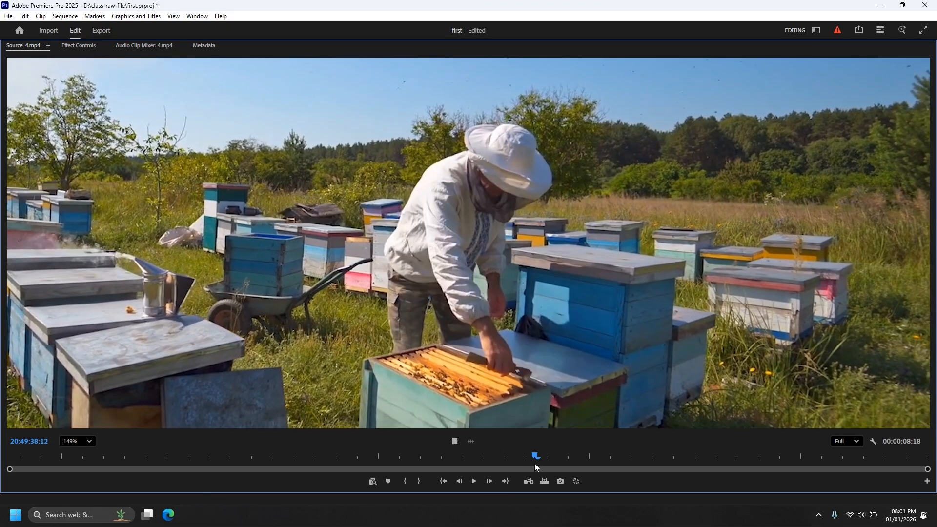
drag(536, 458, 181, 462)
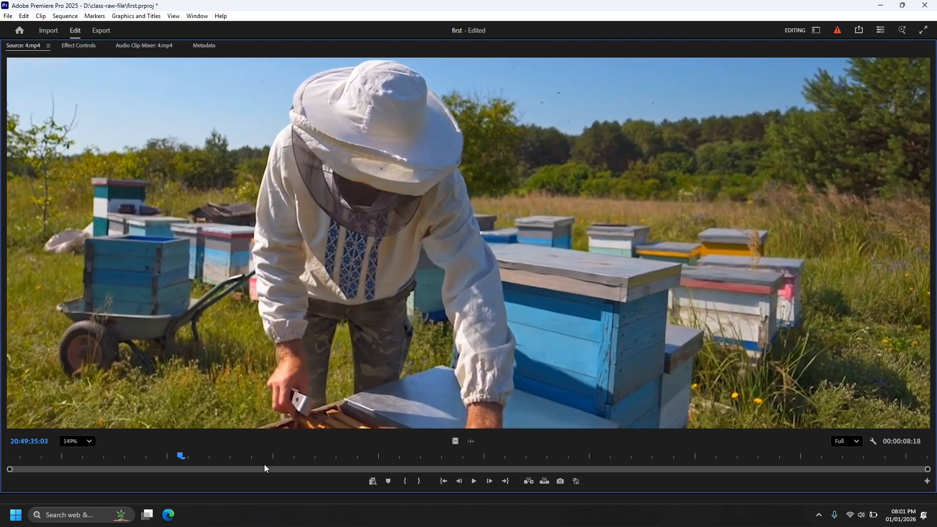
key(space)
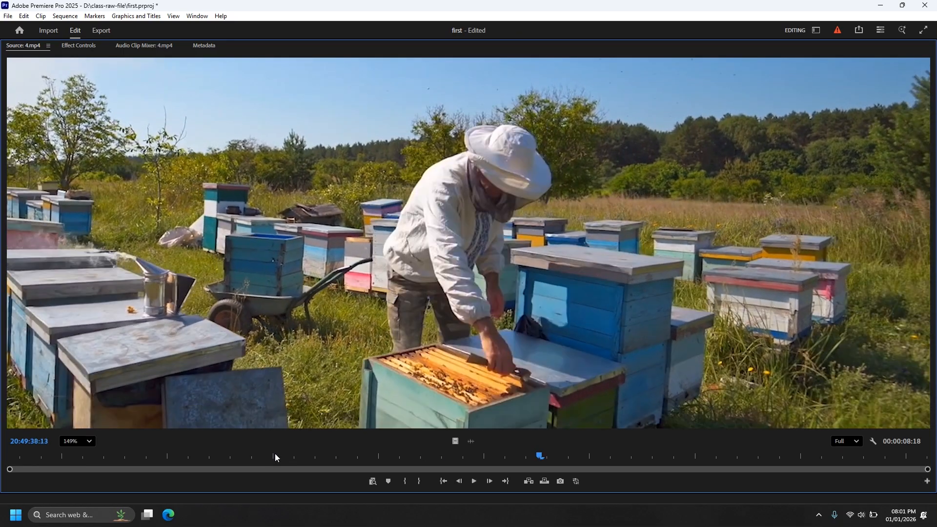
Step: Shuttle through 4.mp4 in reverse and forward, pausing and repositioning the playhead from near the start to near the end
drag(541, 456, 101, 467)
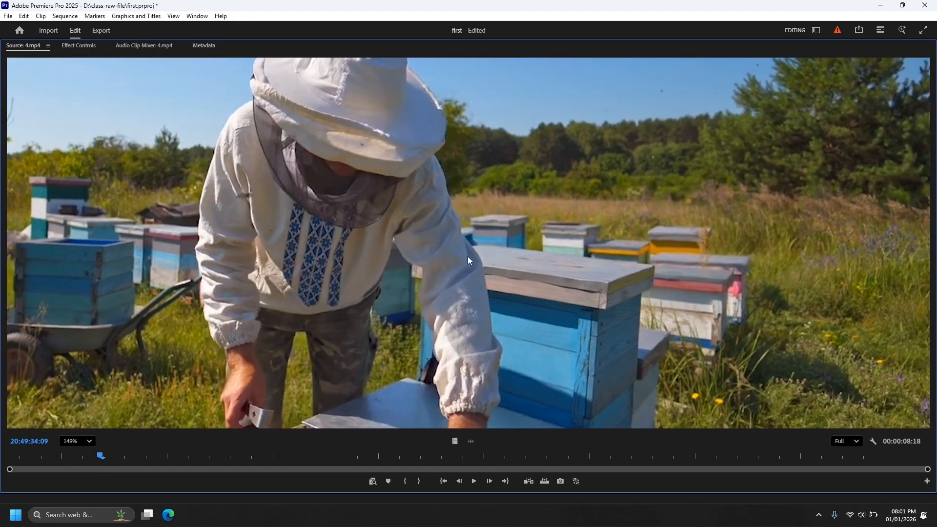
key(space)
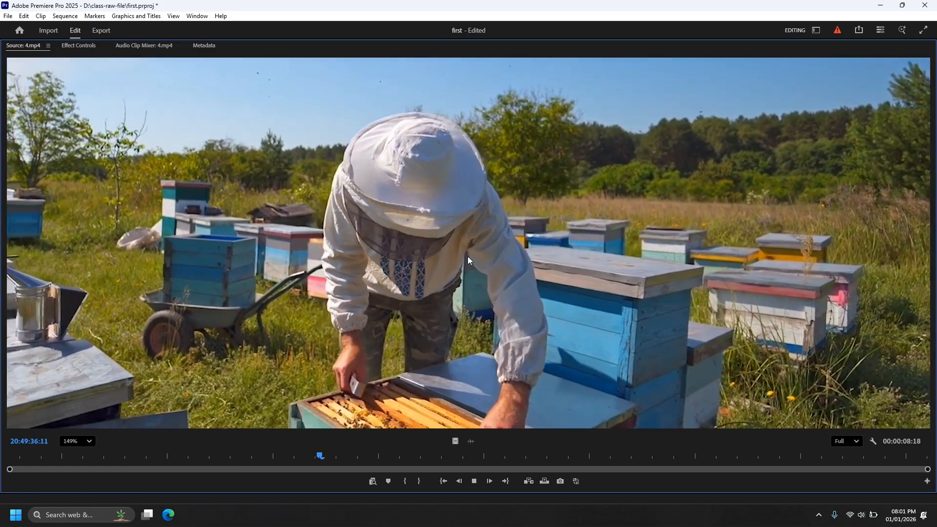
key(j)
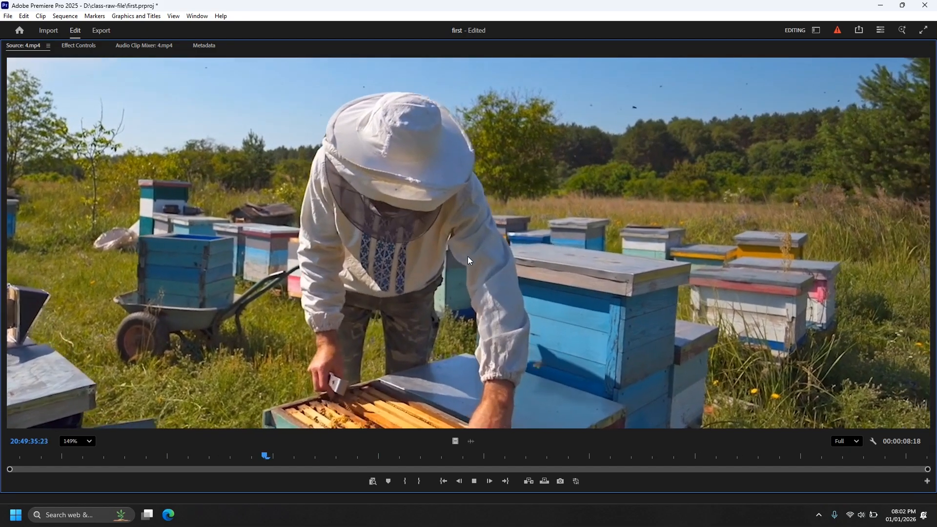
key(k)
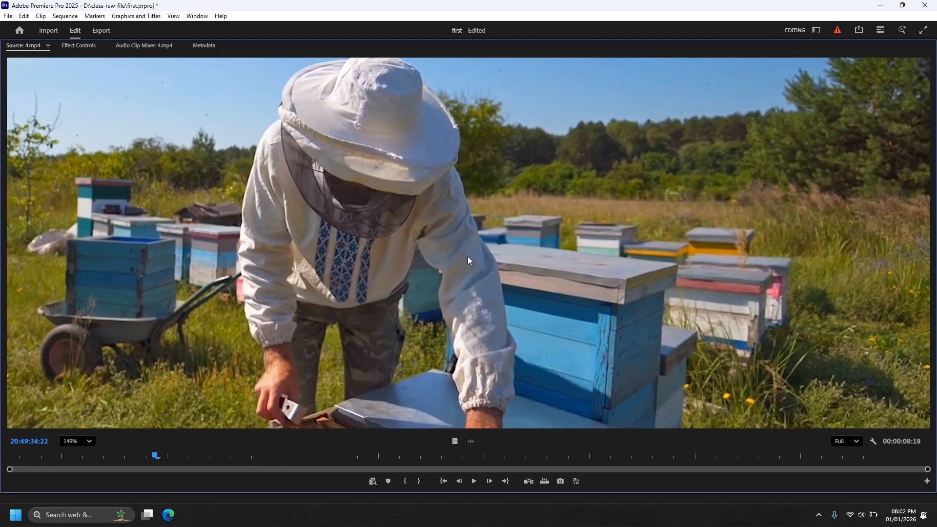
key(l)
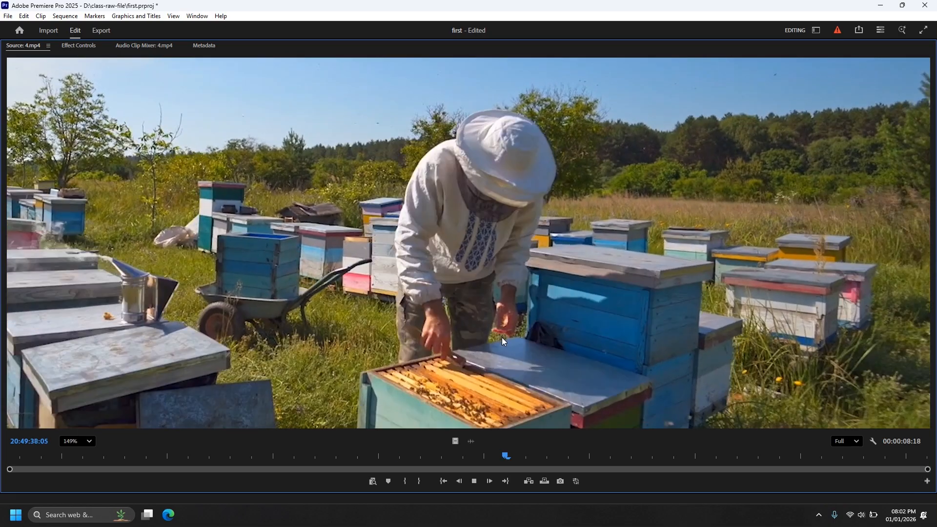
click(929, 456)
drag(928, 459, 872, 456)
key(j)
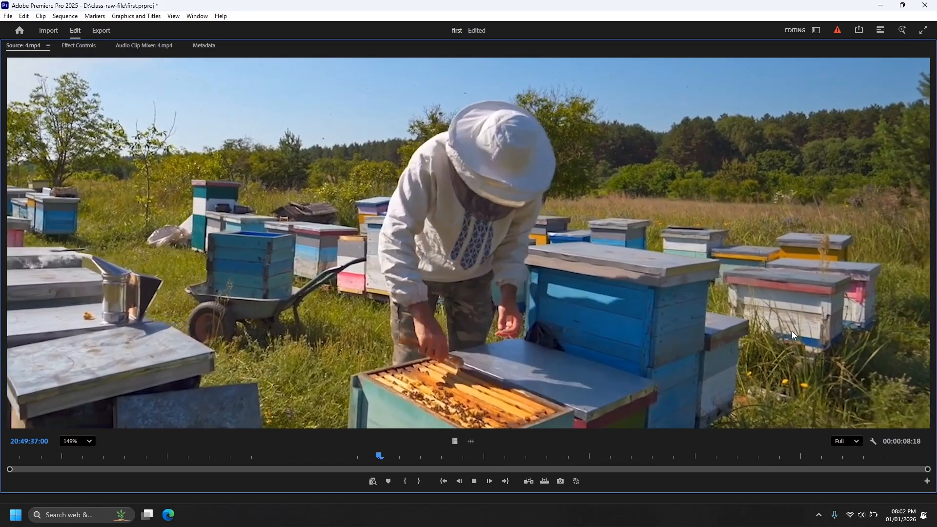
key(l)
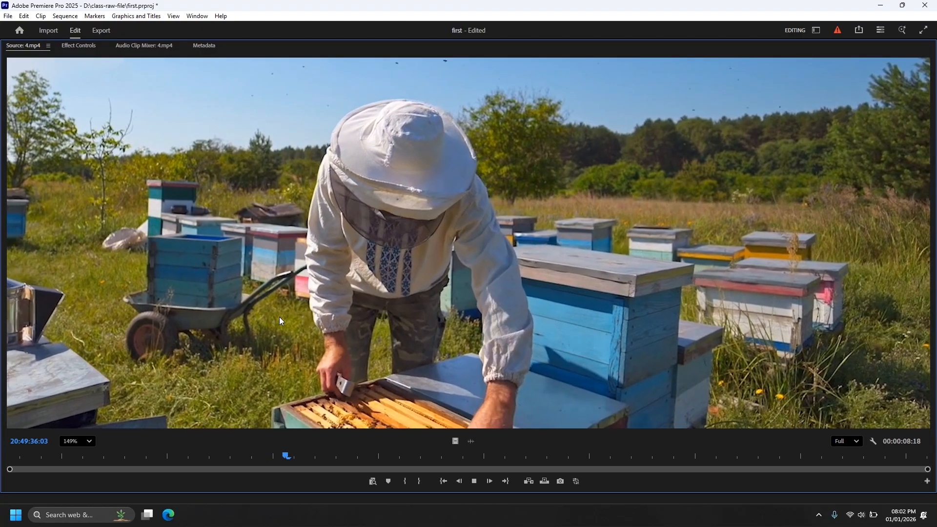
key(space)
key(j)
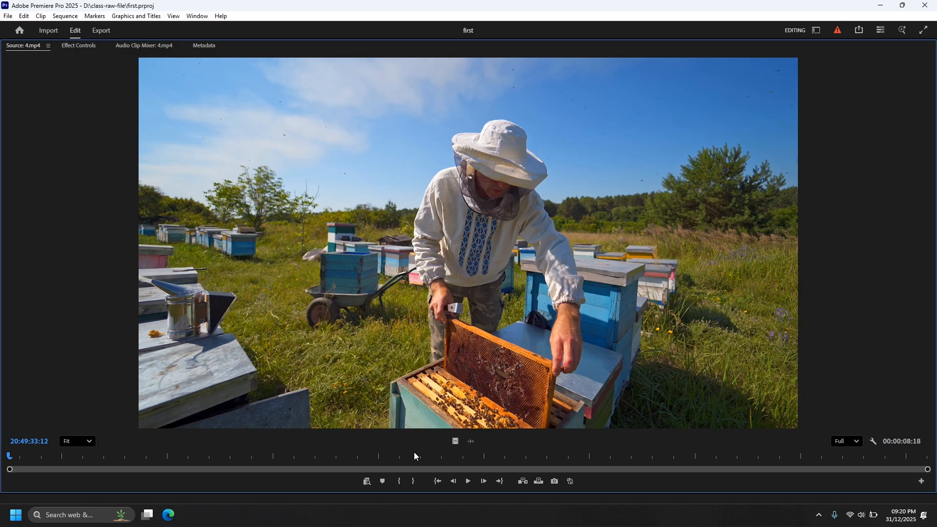
Step: Play 4.mp4 from its start and mark an In and an Out point during playback, enclosing about 00:00:03:10
key(space)
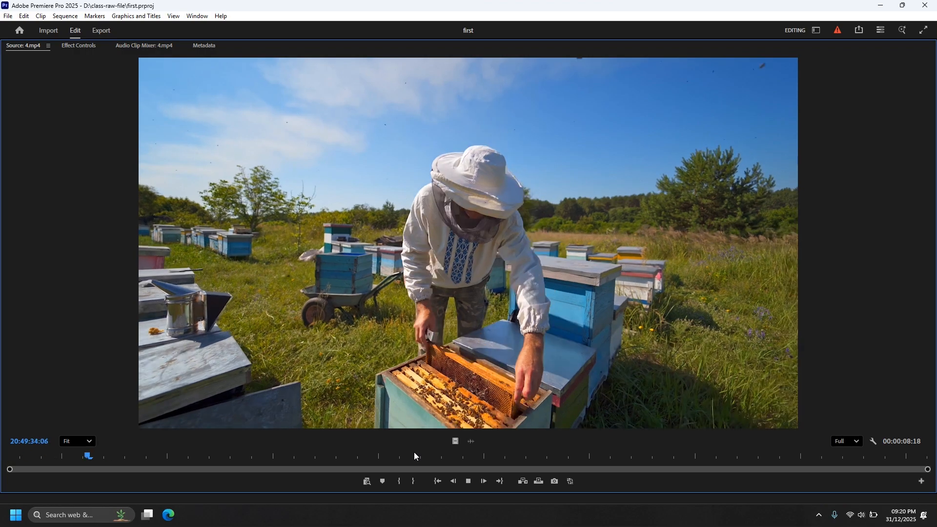
key(i)
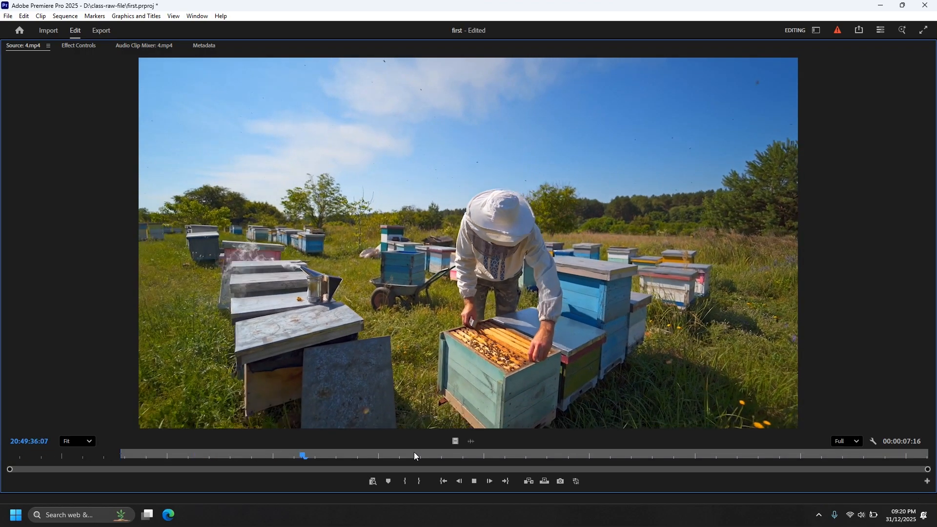
key(o)
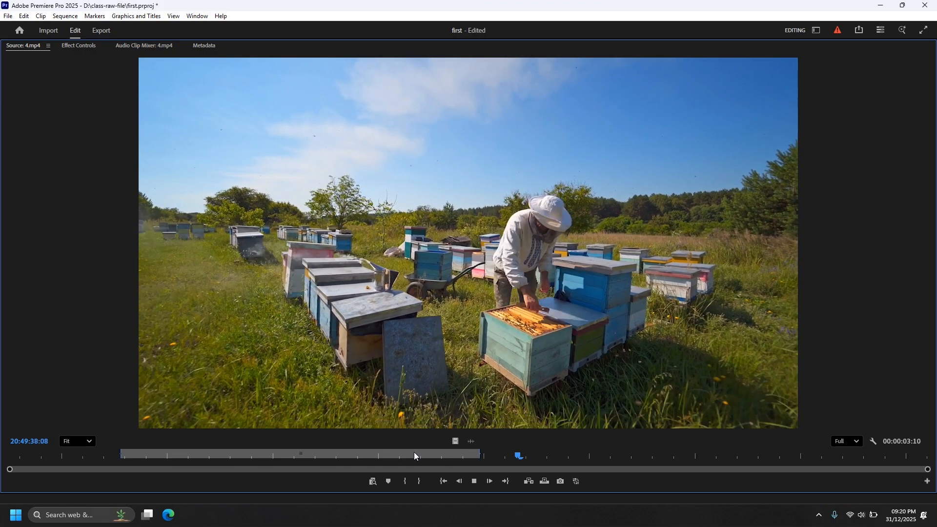
key(space)
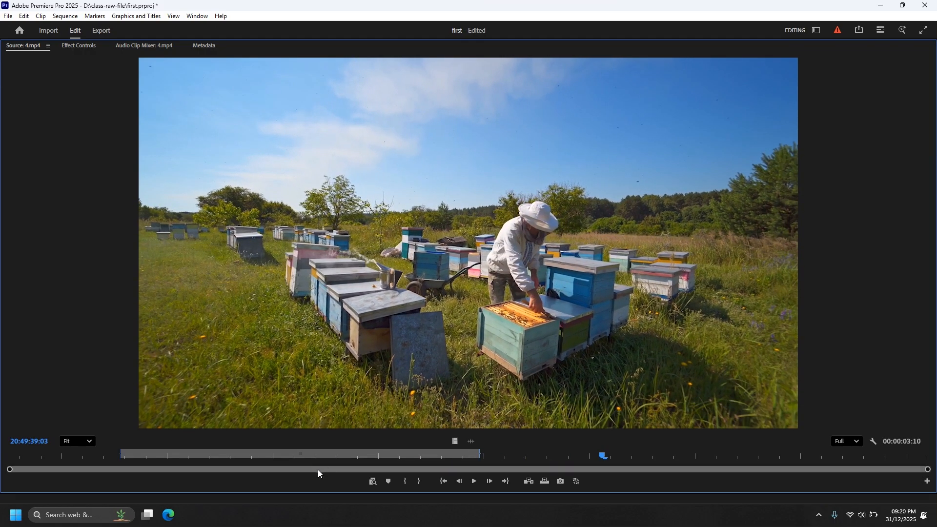
Step: Set a new In point at 20:49:39:03 in 4.mp4 and mark an Out point during playback, enclosing 00:00:01:12
key(i)
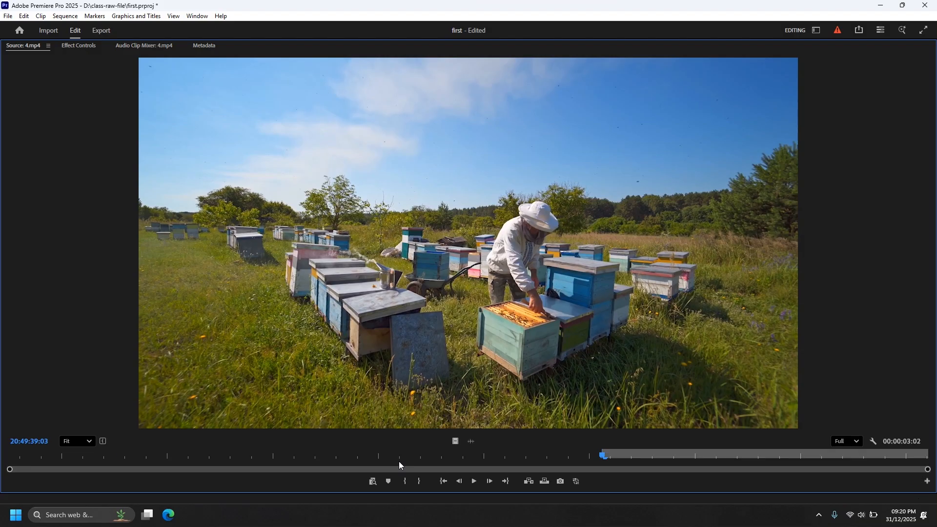
key(space)
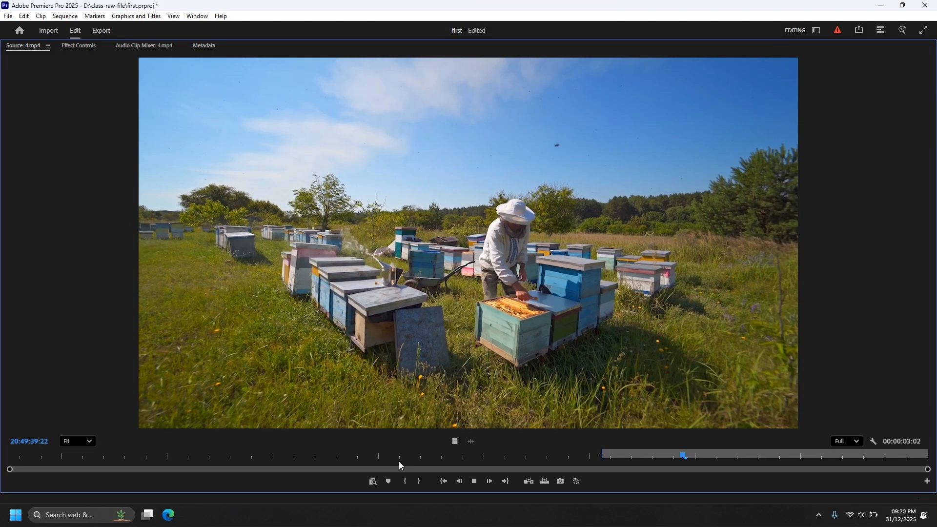
key(o)
key(space)
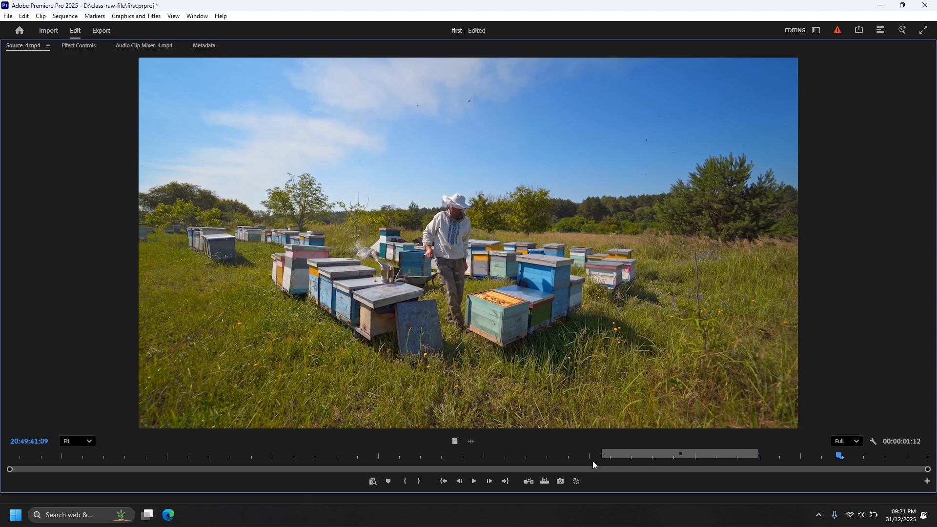
Step: Move the playhead back to 20:49:39:00 and clear the In point and the Out point of 4.mp4 separately
click(592, 461)
key(ctrl+shift+i)
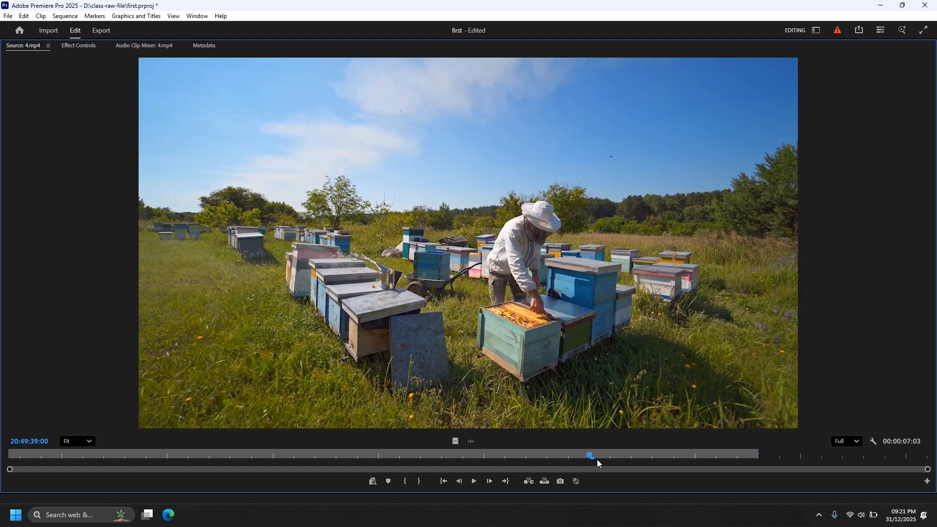
key(ctrl+shift+o)
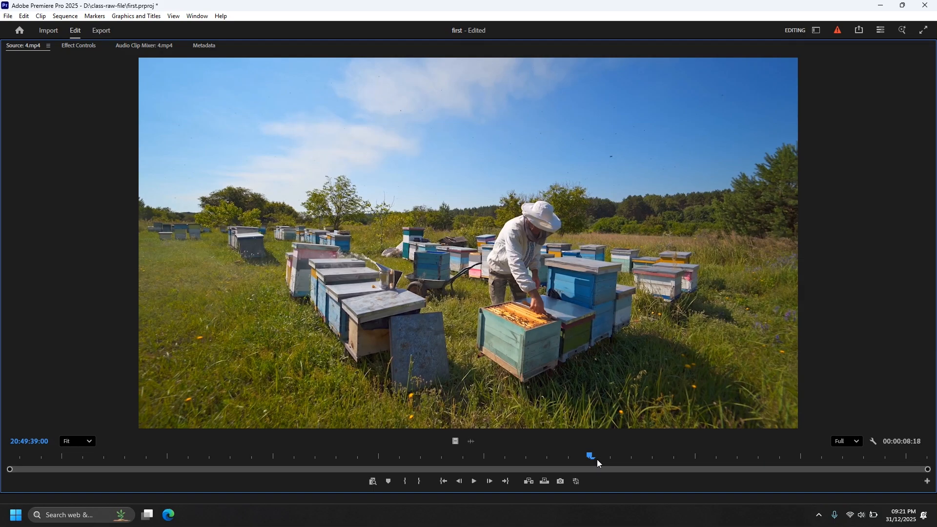
Step: Mark an In point at 20:49:36:08 and an Out point during playback, enclosing 00:00:02:04, and clear both points together
click(307, 457)
key(i)
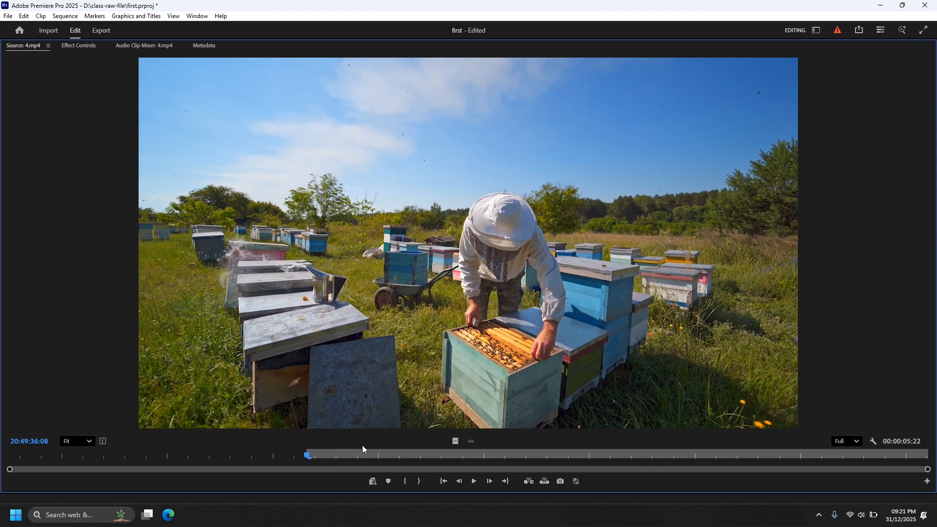
key(space)
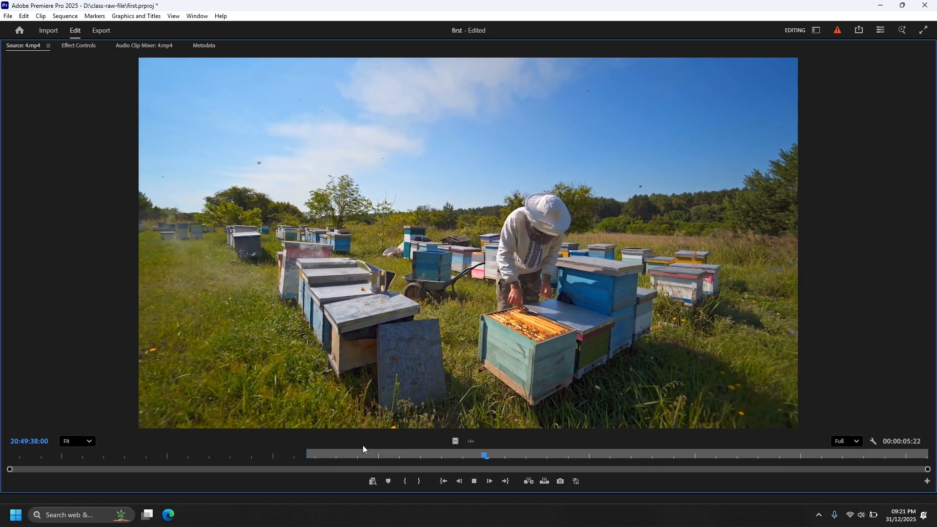
key(o)
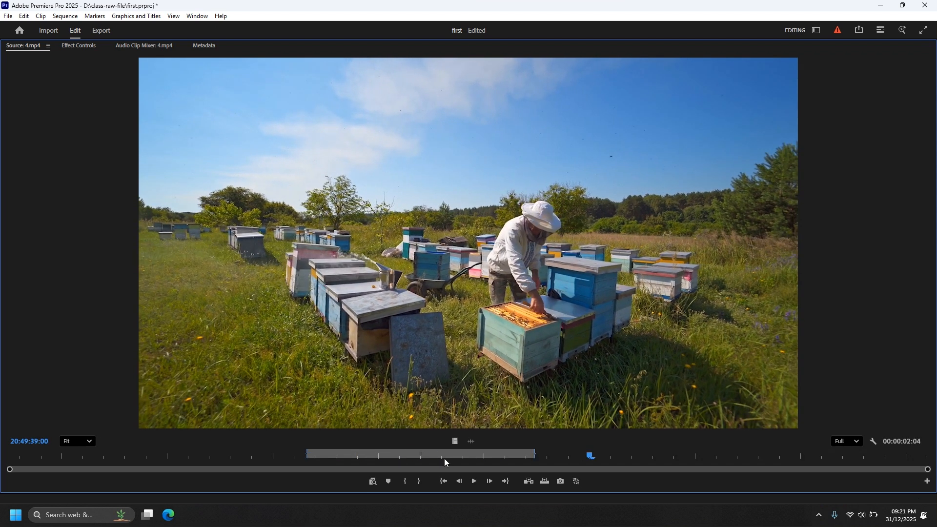
key(ctrl+shift+x)
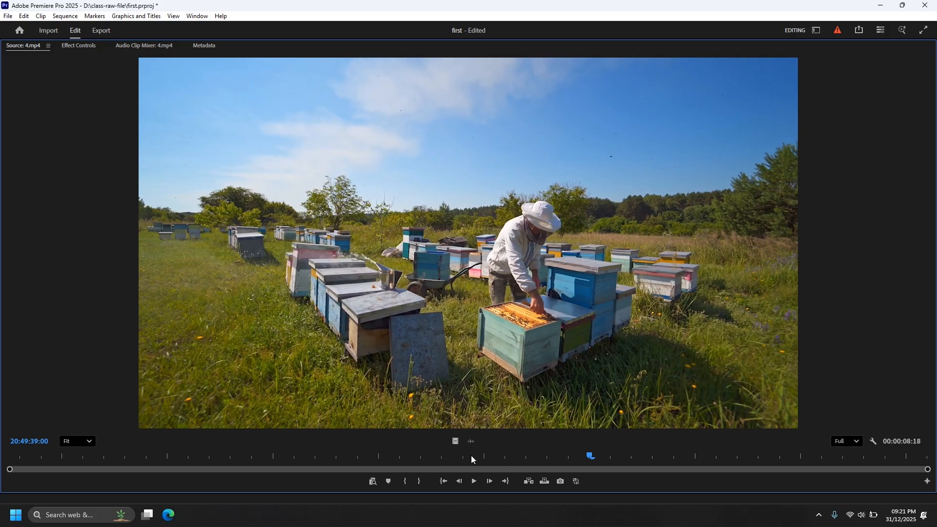
Step: Mark an In point at 20:49:35:17 in 4.mp4 and an Out point during playback, enclosing 00:00:04:05
click(240, 457)
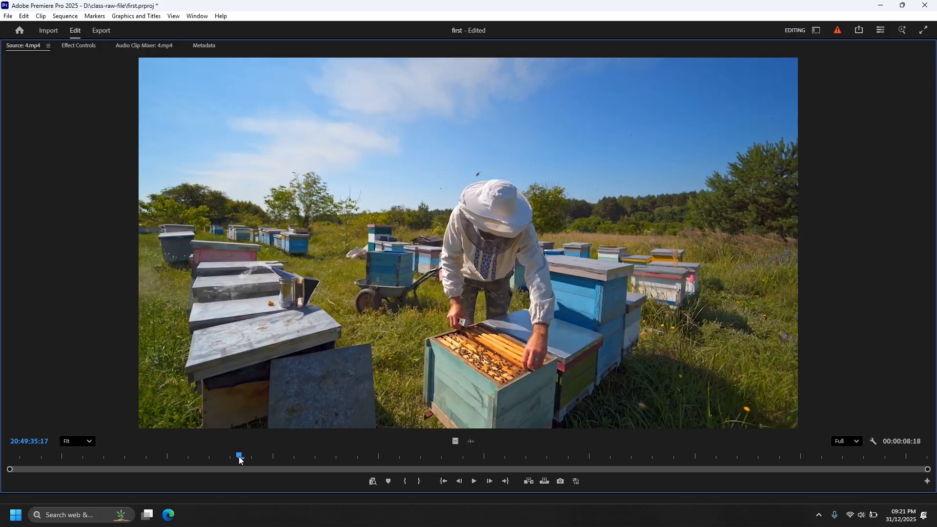
key(i)
key(space)
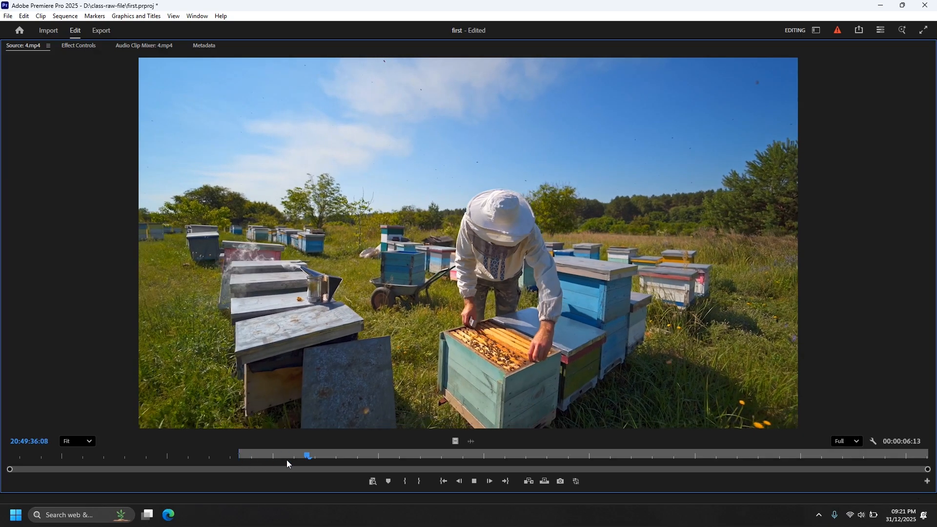
key(o)
key(space)
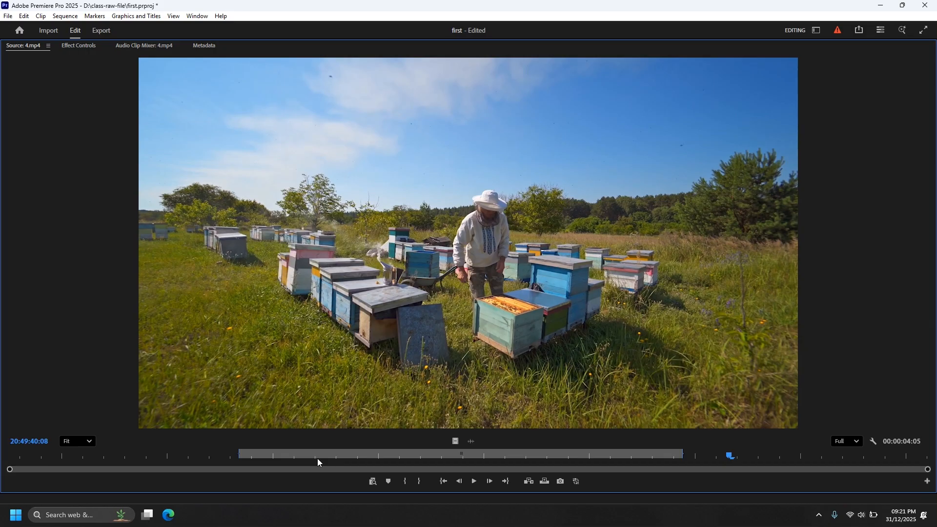
Step: Play back the marked In-to-Out range of 4.mp4 and stop partway through it
key(space)
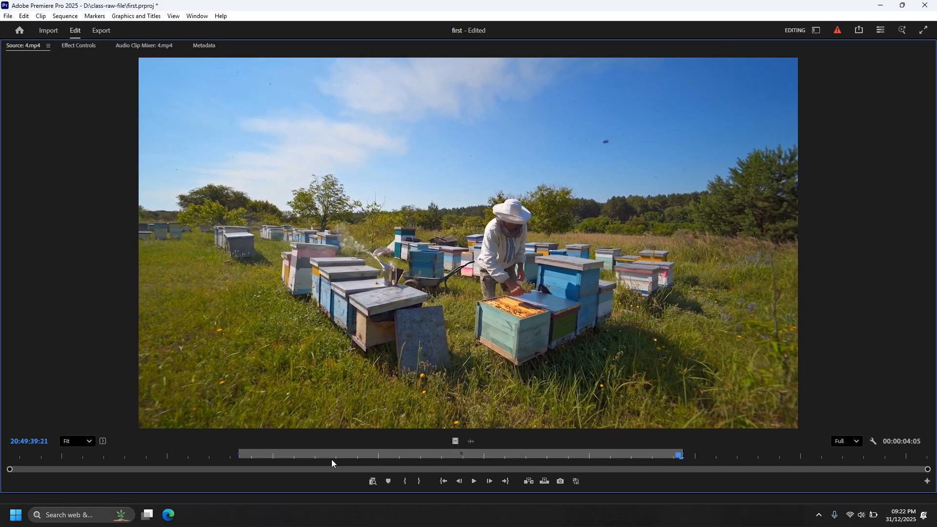
key(space)
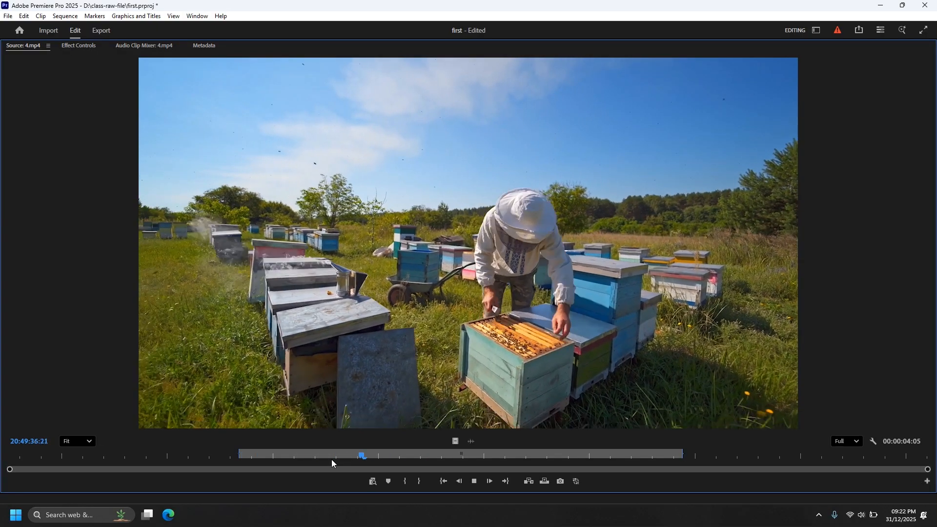
key(space)
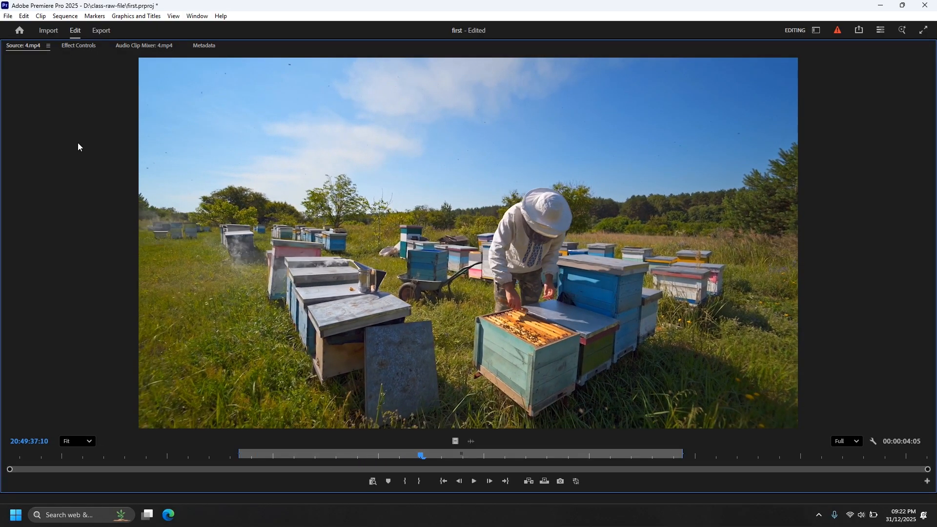
Step: Switch the Source Monitor to 1.mp4, inspect its audio waveform, and return to the video view for playback
click(48, 46)
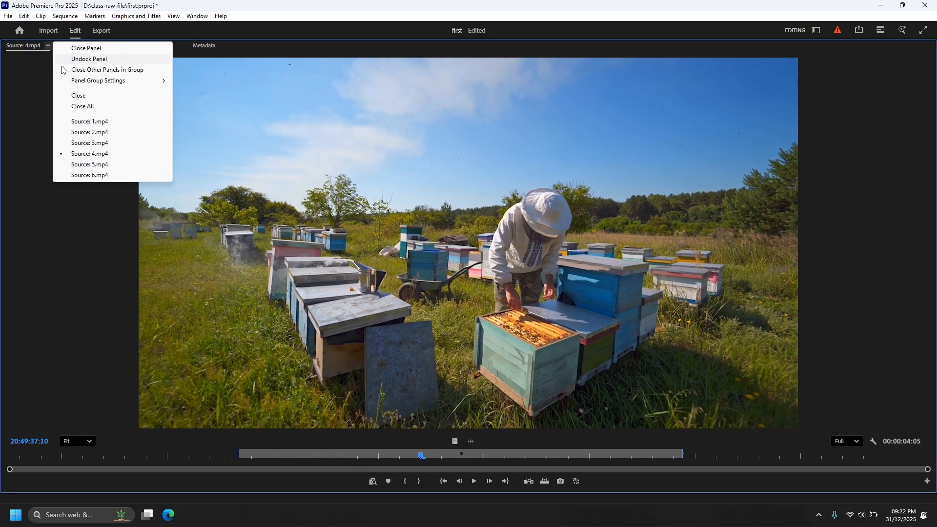
click(93, 122)
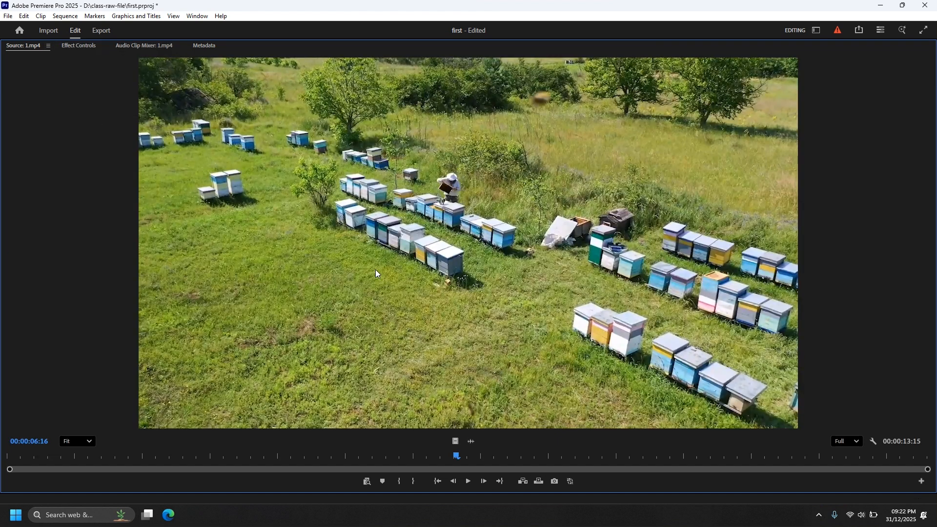
click(471, 442)
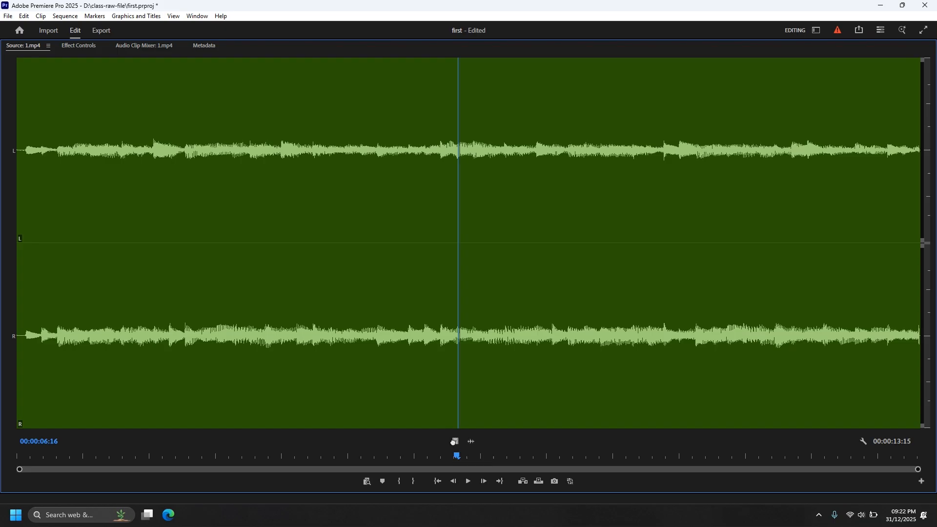
click(455, 442)
key(space)
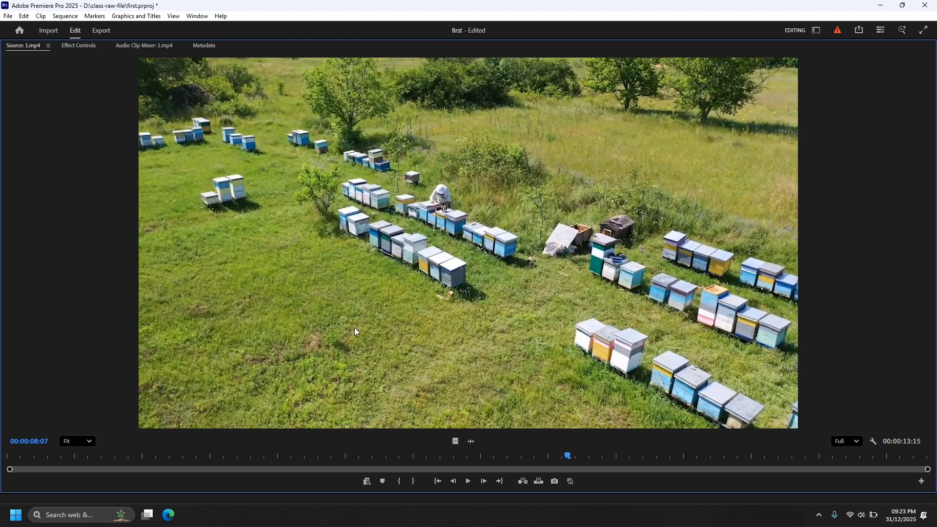
Step: Switch the Source Monitor to 2.mp4 and review its footage with playback
click(48, 46)
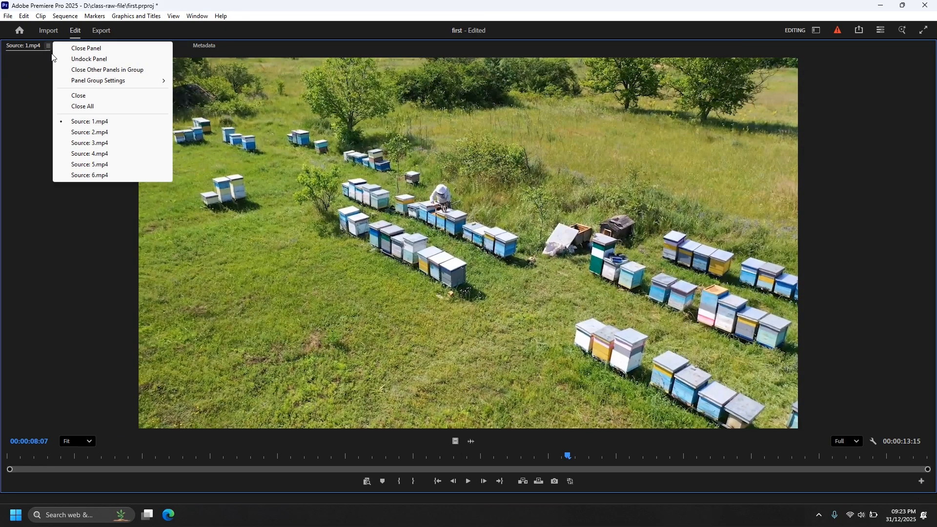
click(103, 133)
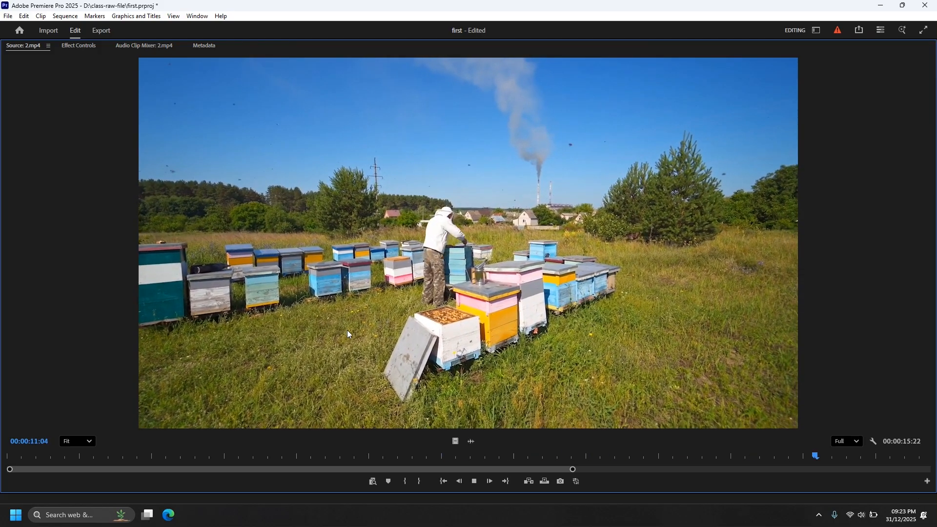
key(space)
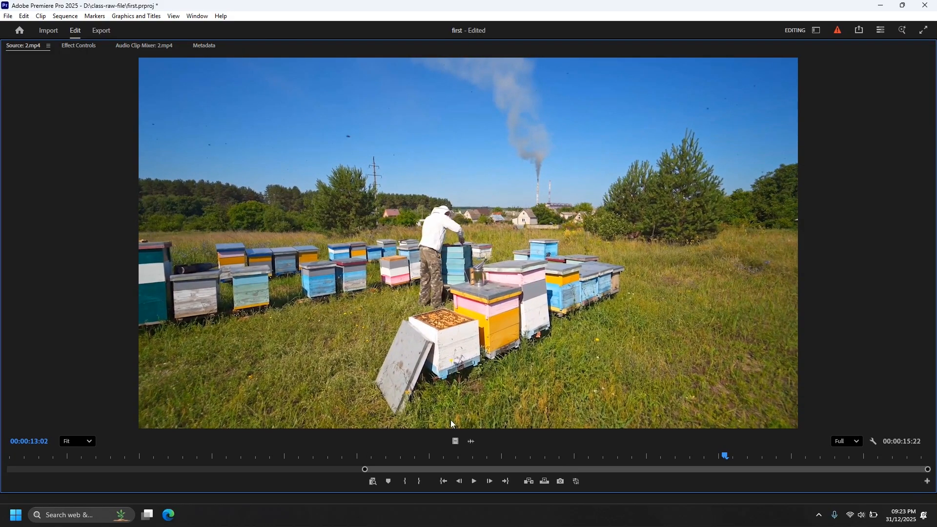
Step: Display the audio waveform of 2.mp4, play part of it, and mark an In point at 00:00:05:03
click(469, 443)
key(space)
key(space)
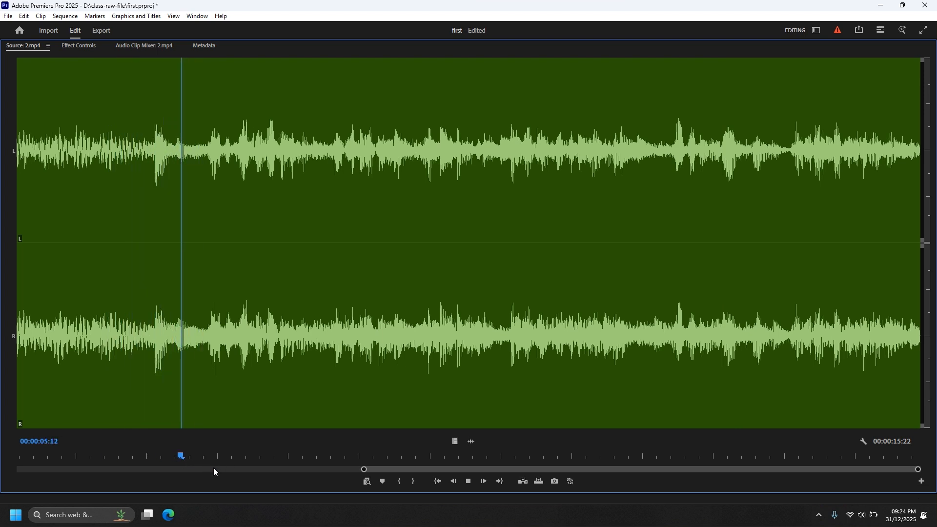
drag(202, 455, 159, 452)
click(156, 456)
key(i)
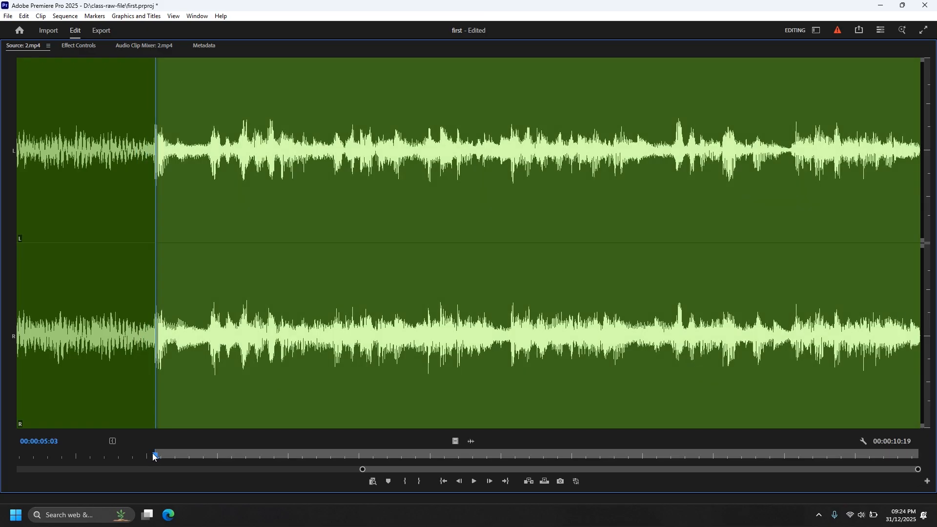
Step: Play the waveform of 2.mp4 onward and mark an Out point at 00:00:11:22
key(space)
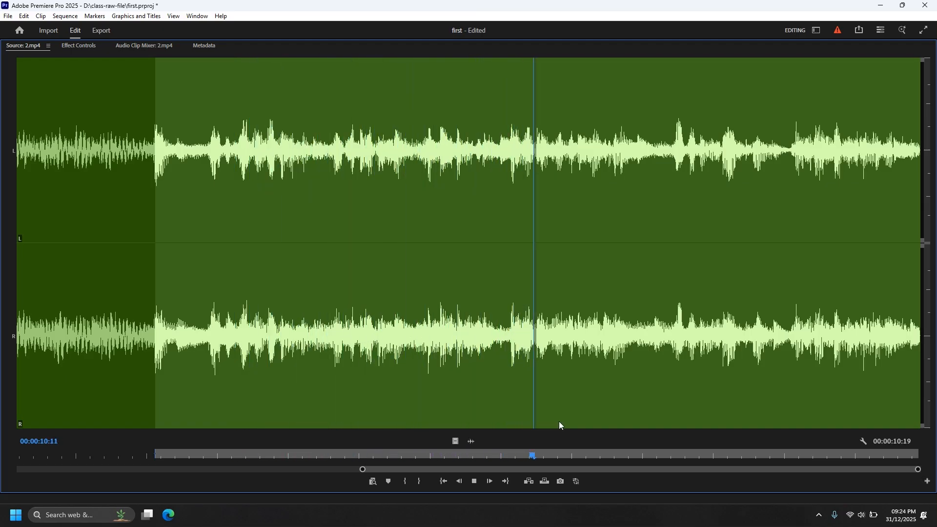
key(space)
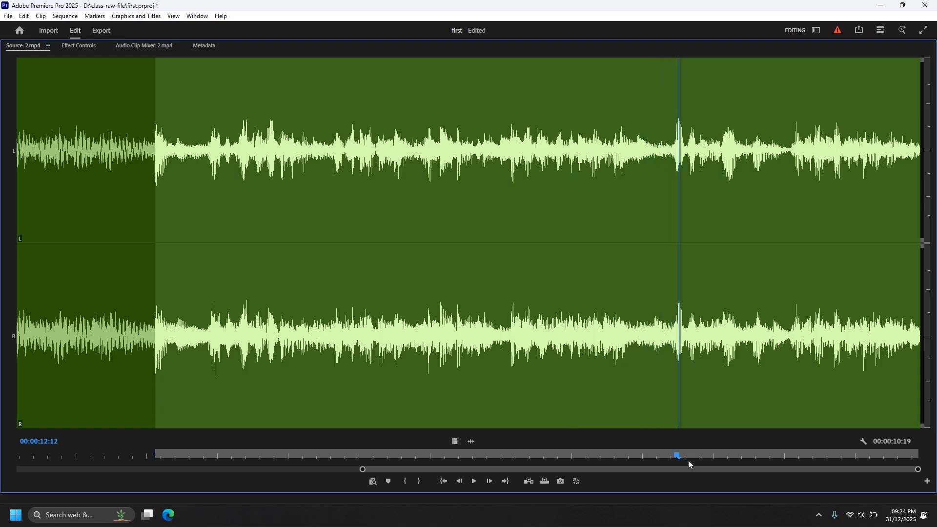
drag(678, 457, 633, 456)
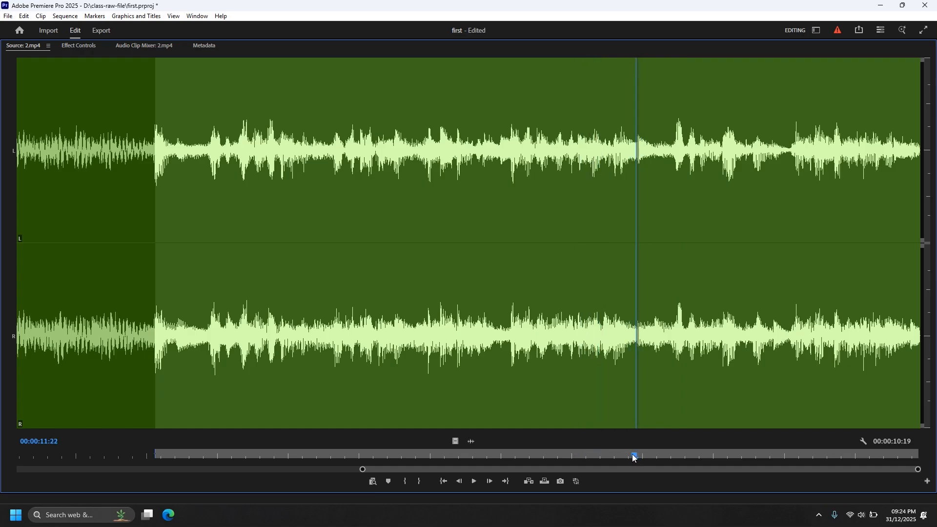
key(o)
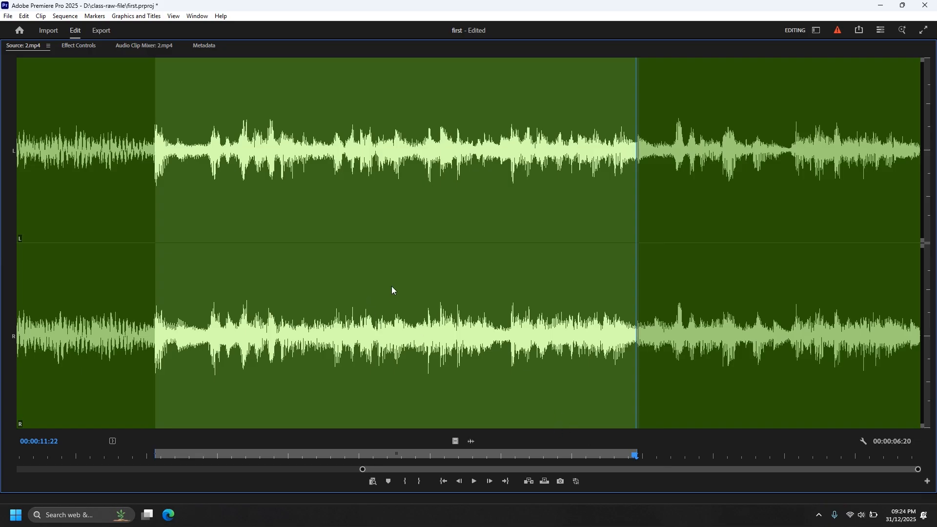
Step: Return 2.mp4 to the video view and add markers at 00:00:05:03 and, during playback, at 00:00:06:24
click(456, 441)
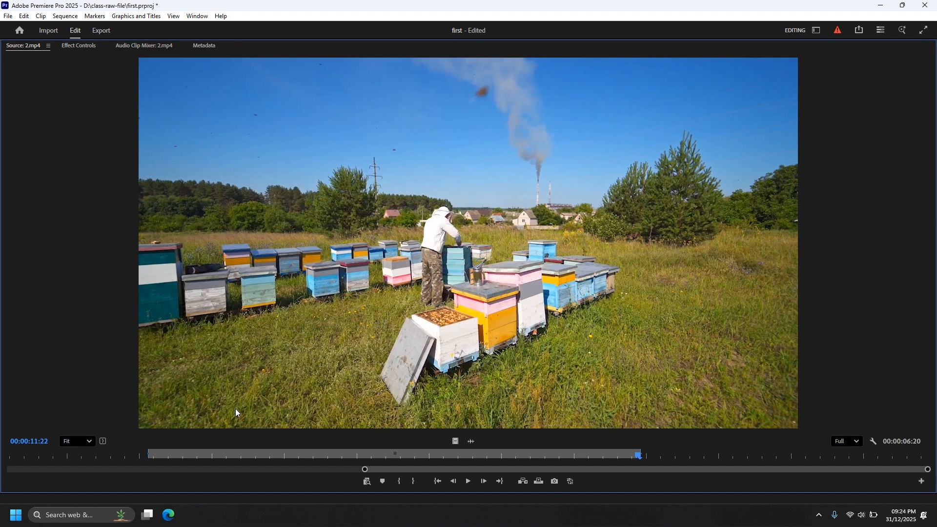
key(space)
click(147, 466)
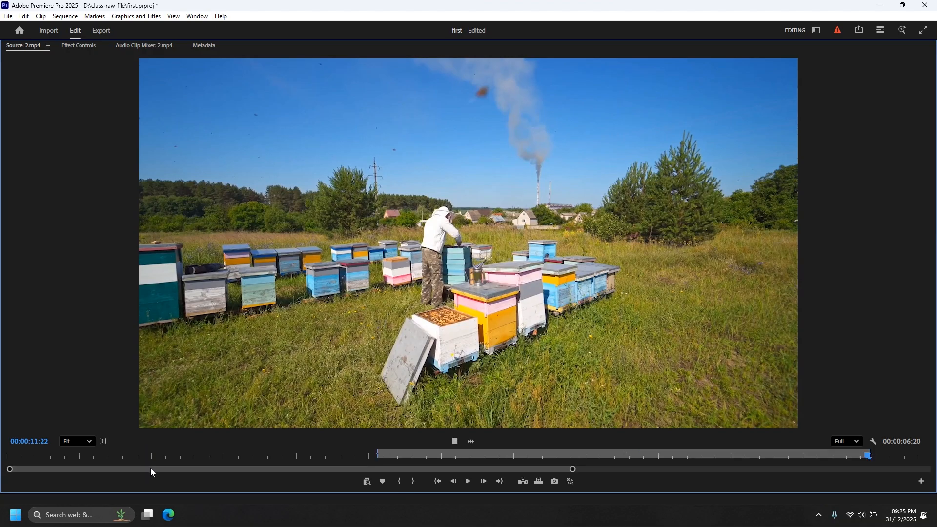
click(378, 464)
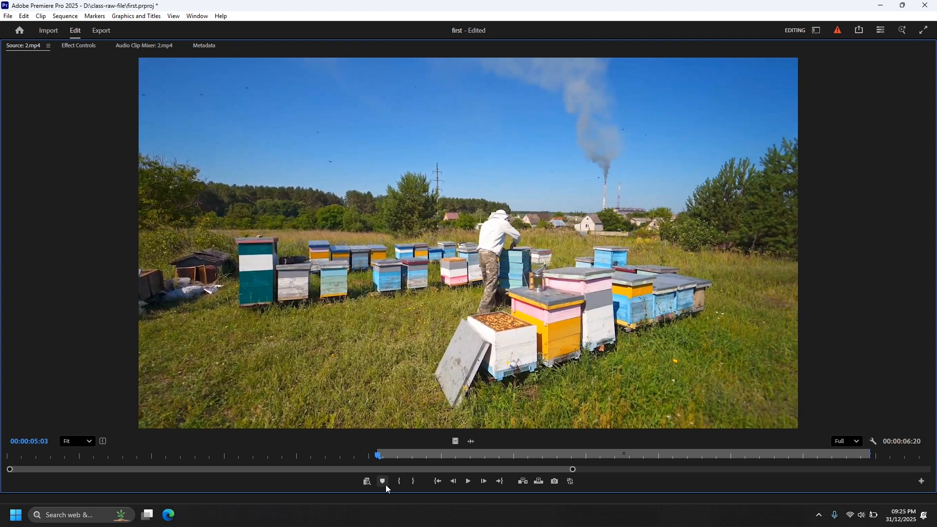
click(384, 484)
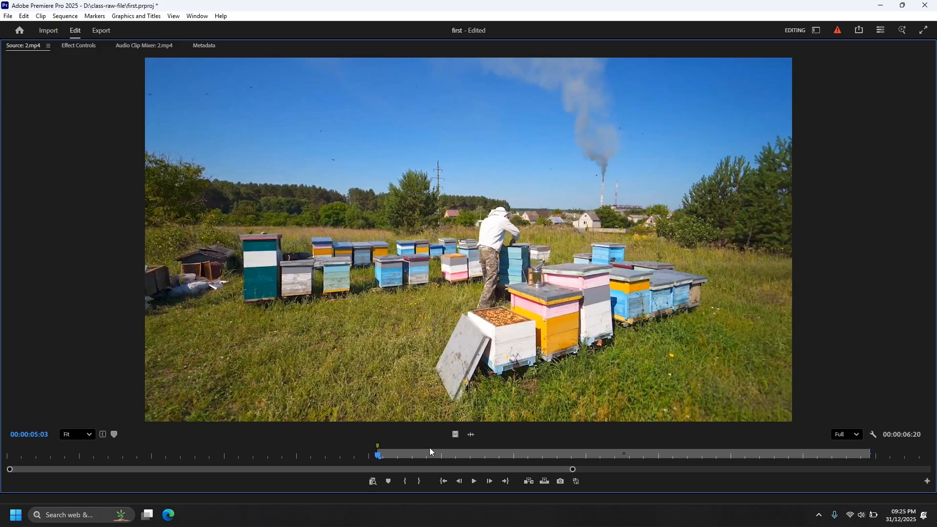
key(space)
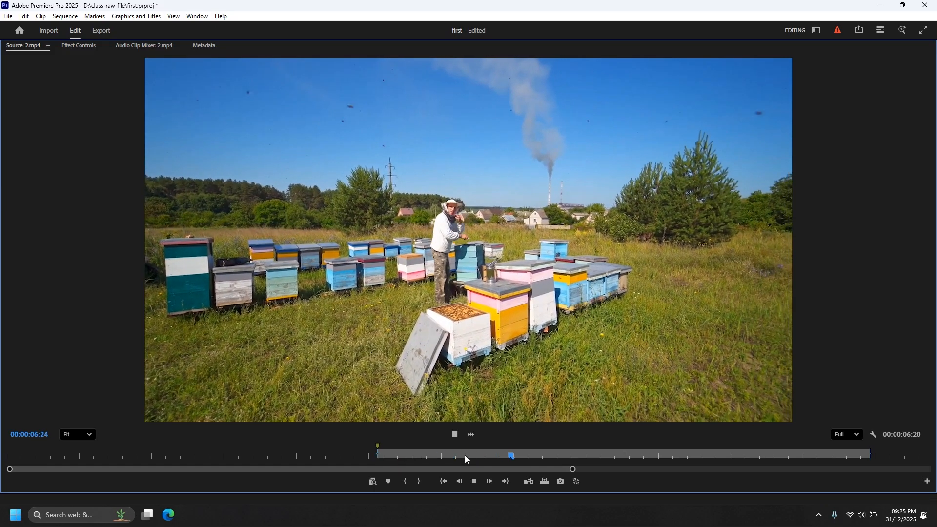
key(space)
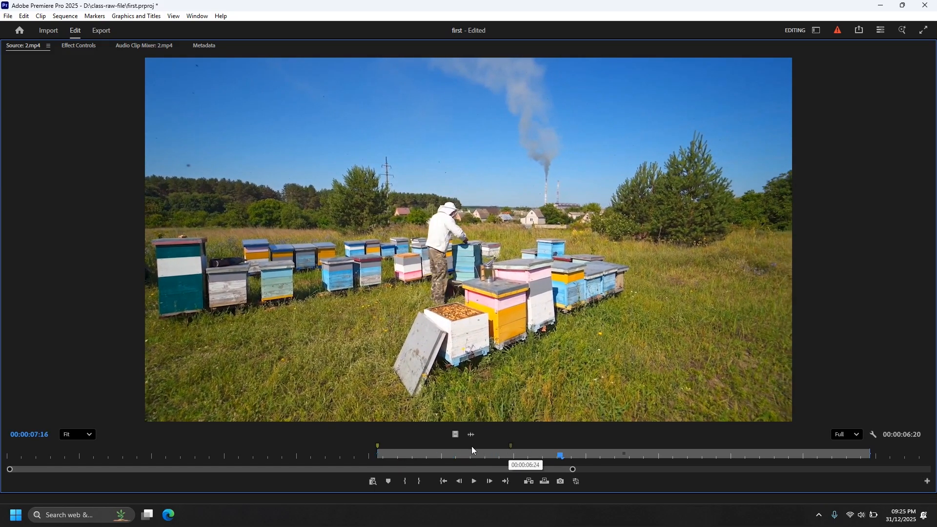
Step: Name the marker at 00:00:05:03 "voice start" and enter the comment "voice start for bee"
double_click(378, 446)
drag(467, 71, 507, 79)
text(voice start)
click(440, 142)
text(voice start for bee)
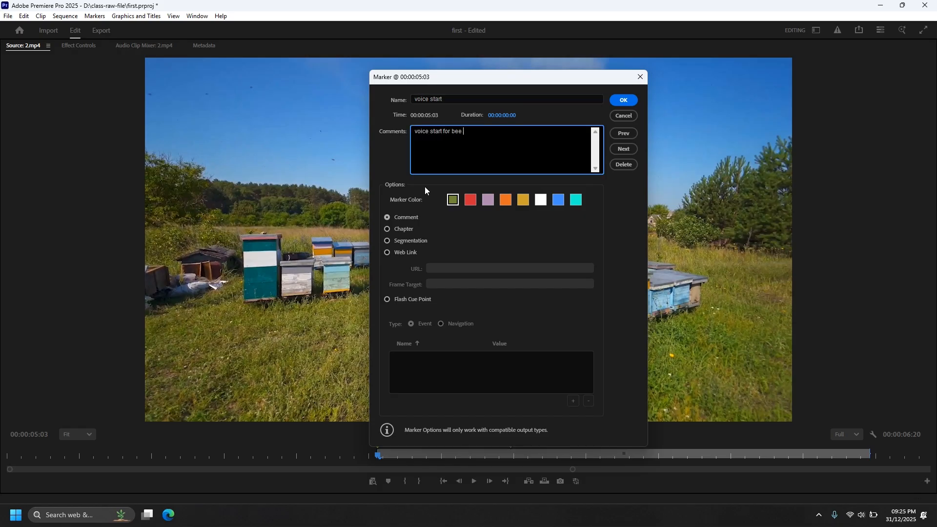
Step: Try other marker types and the blue colour, and save the 00:00:05:03 marker as a green Comment marker
click(406, 230)
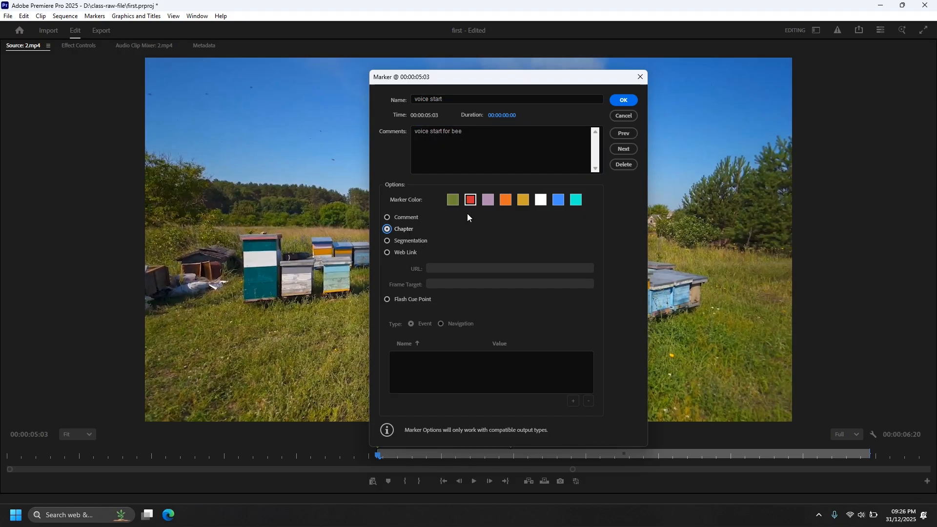
click(416, 240)
click(407, 253)
click(408, 221)
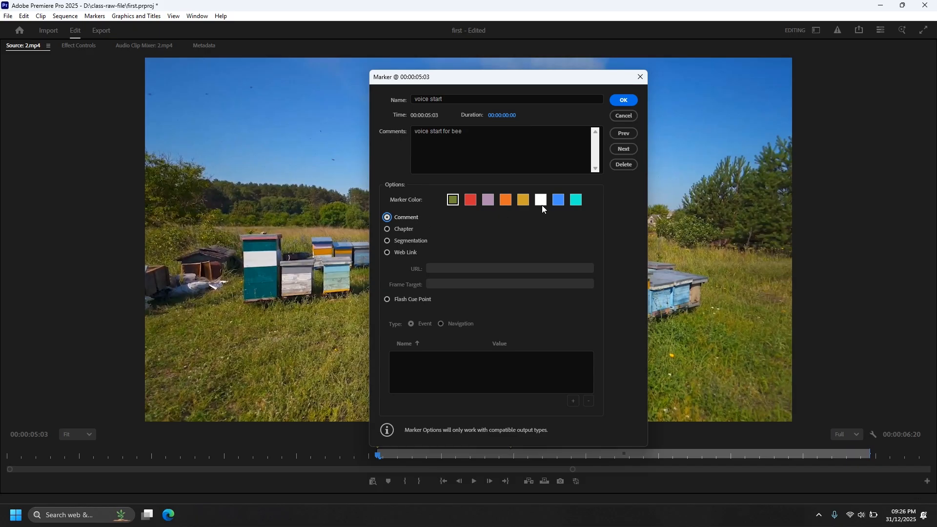
click(557, 200)
click(453, 200)
click(624, 102)
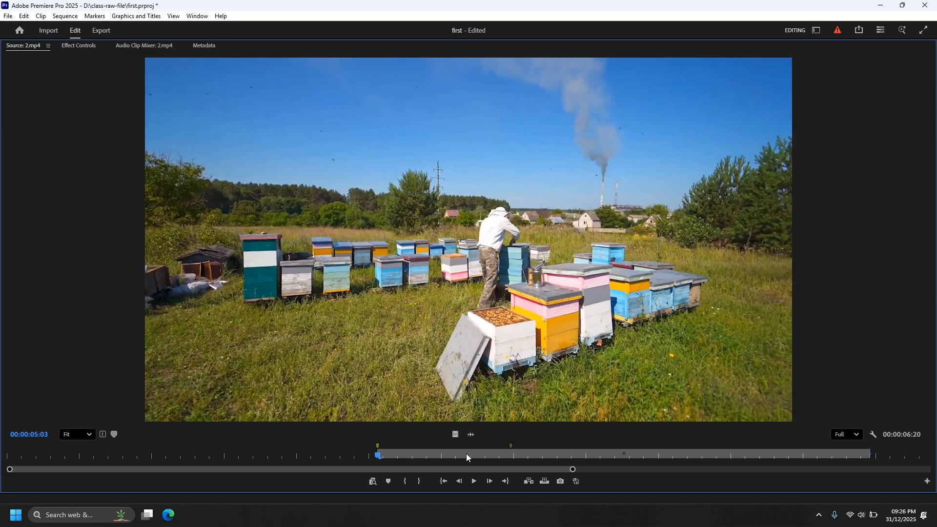
Step: Jump forward and back between the two markers of 2.mp4 and delete the marker at 00:00:06:24
key(shift+m)
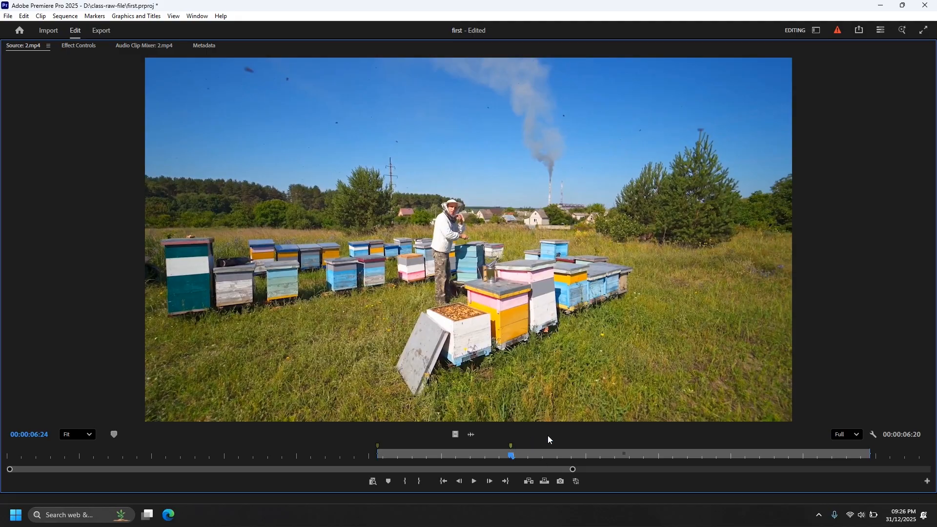
key(ctrl+shift+m)
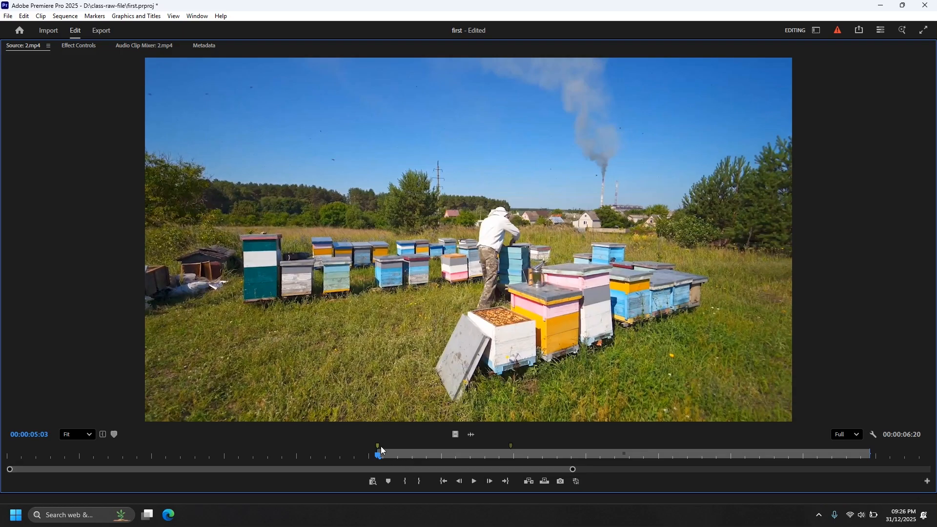
double_click(511, 446)
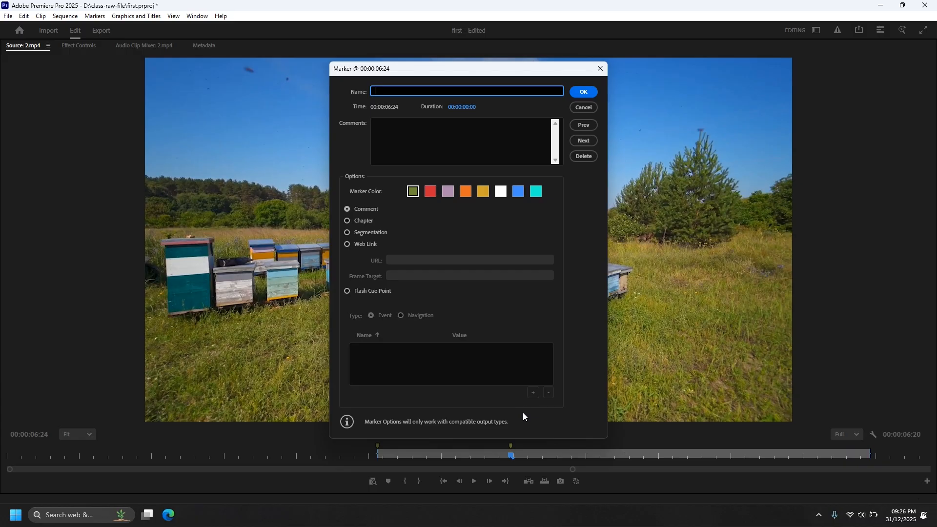
click(587, 158)
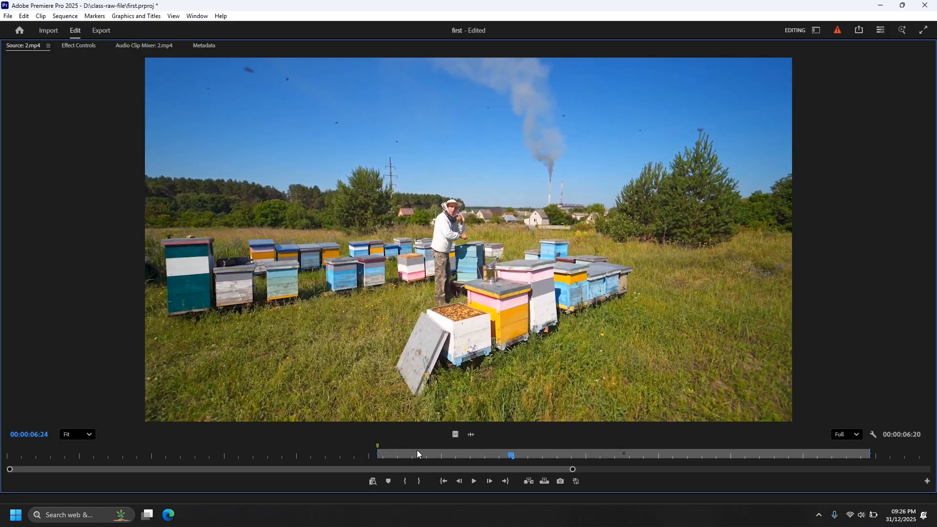
Step: Play 2.mp4 to 00:00:08:09 and view the picture at 100%, Fit and other zoom levels
key(space)
click(92, 438)
click(78, 360)
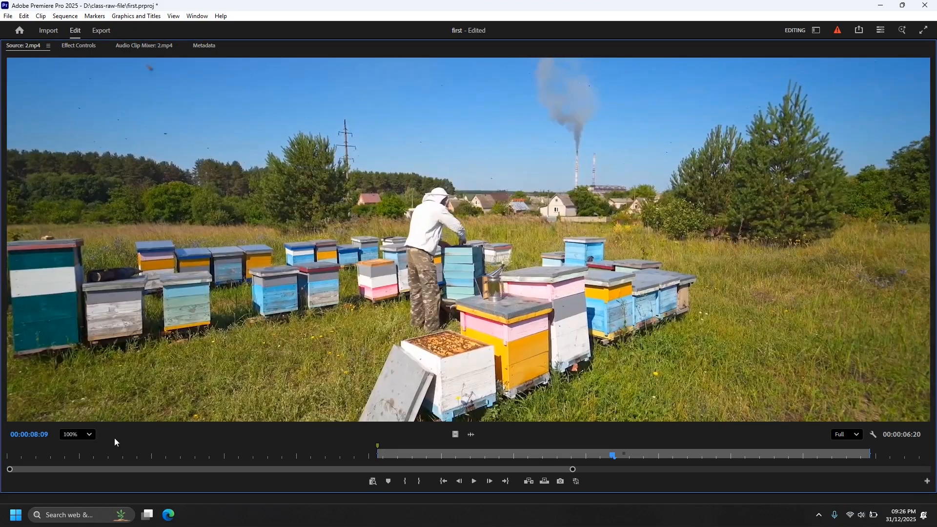
click(92, 434)
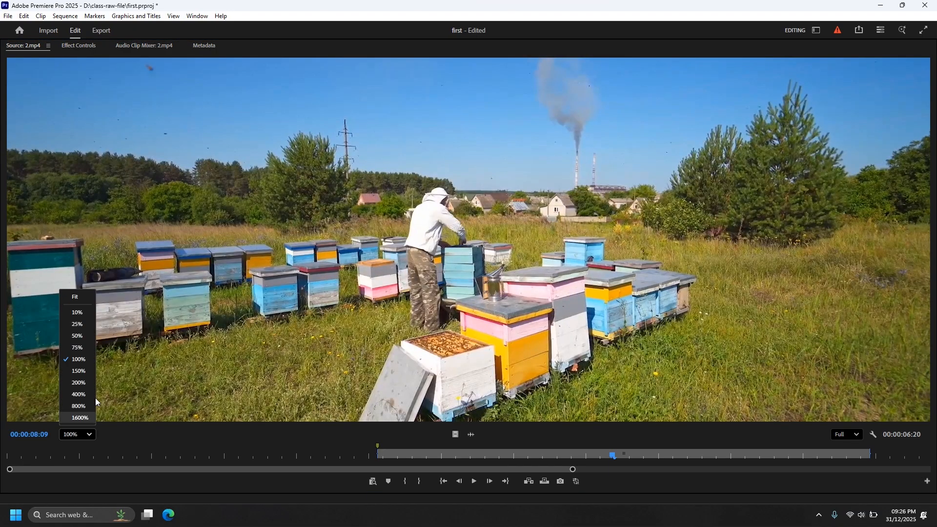
click(75, 297)
scroll(394, 302, up, 10)
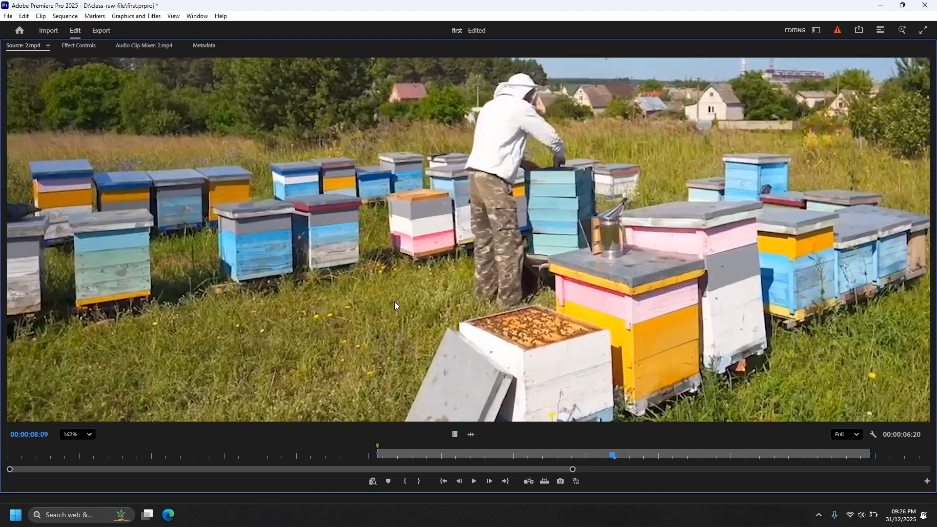
scroll(563, 186, down, 10)
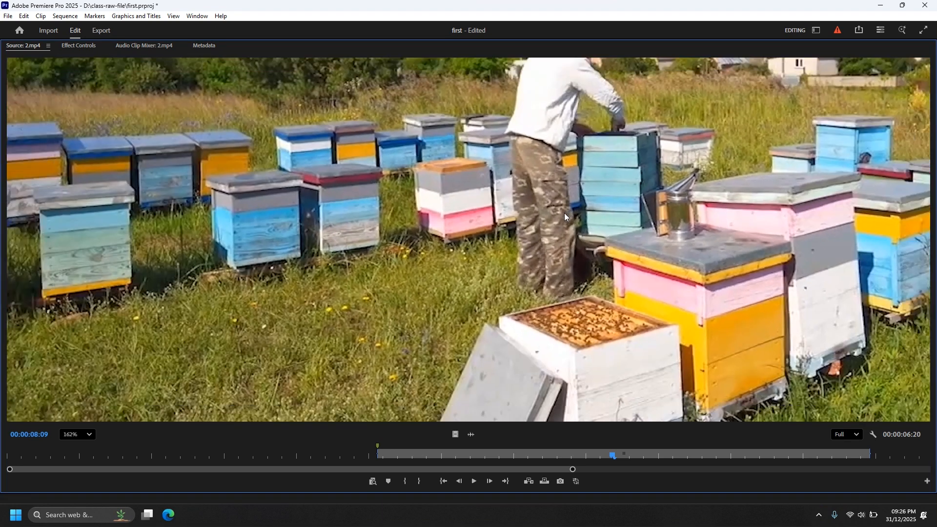
scroll(574, 229, up, 2)
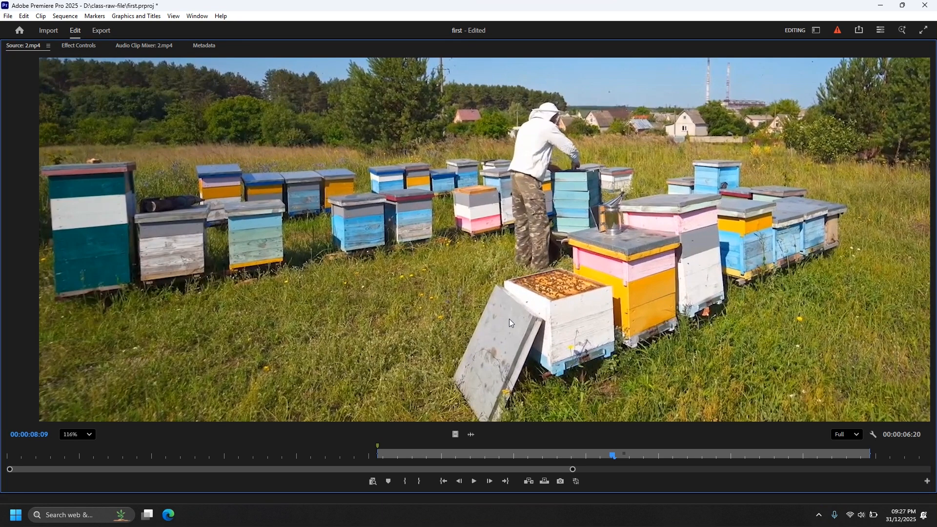
Step: Open the media search for 2.mp4 and browse the listed clips
click(373, 483)
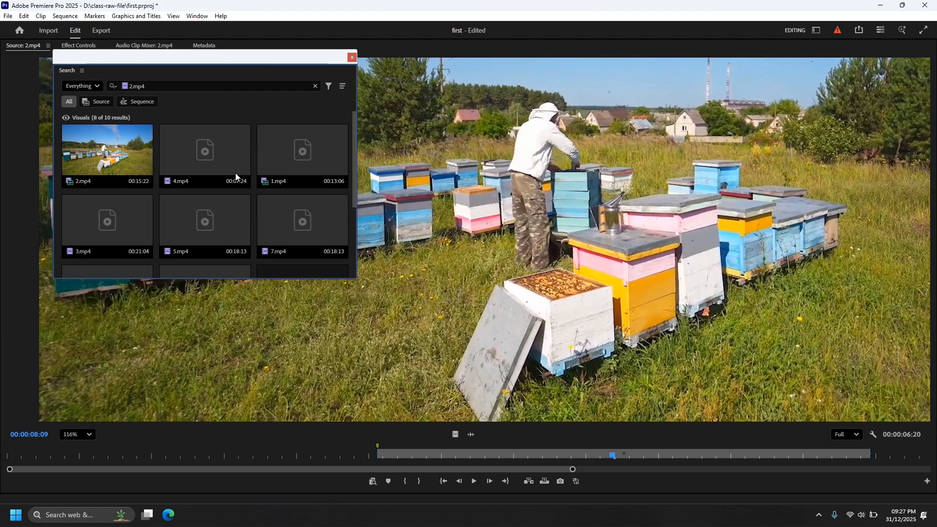
scroll(347, 209, down, 1)
scroll(348, 215, down, 1)
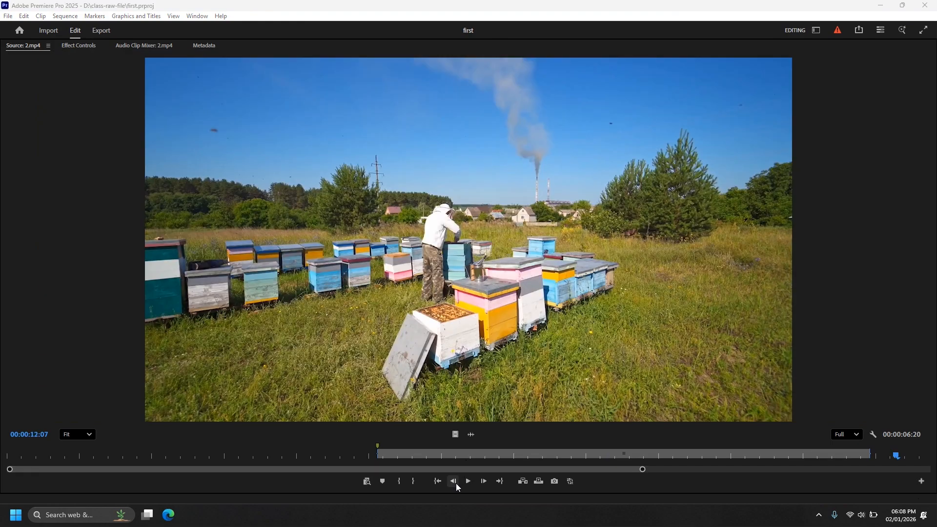
Step: Step the playhead of 2.mp4 backward one frame at a time to 00:00:11:20
click(456, 484)
click(456, 483)
click(456, 483)
click(456, 483)
click(456, 483)
click(456, 483)
click(456, 483)
click(456, 483)
click(456, 483)
click(456, 483)
click(455, 483)
click(456, 484)
click(456, 484)
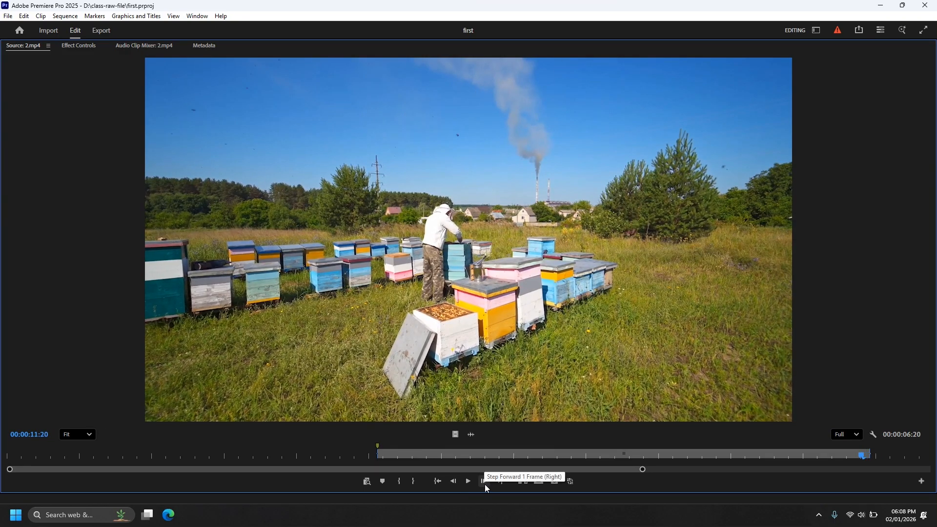
Step: Step the playhead of 2.mp4 forward one frame at a time to 00:00:12:11
click(485, 483)
click(485, 483)
click(484, 483)
click(485, 484)
click(485, 484)
click(485, 483)
click(485, 484)
click(485, 483)
click(485, 483)
click(484, 483)
click(485, 483)
click(485, 484)
click(485, 483)
click(484, 483)
click(485, 484)
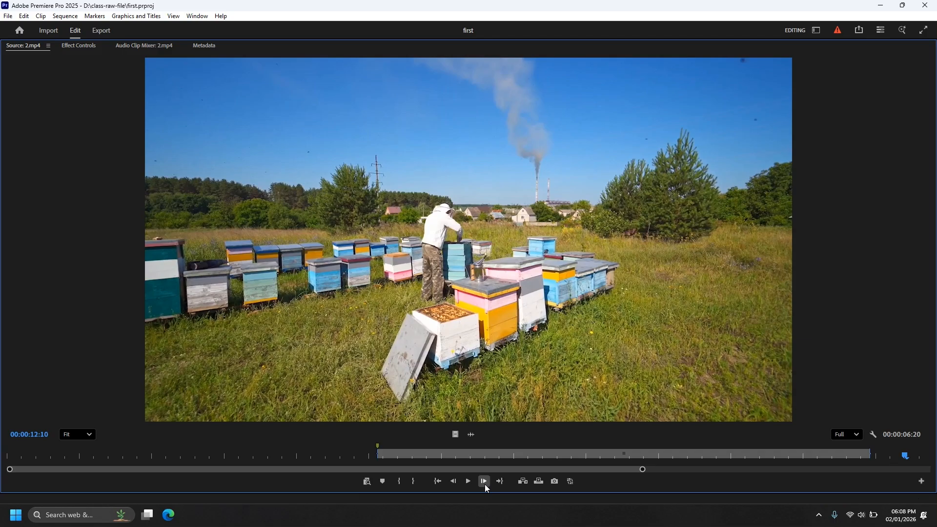
click(484, 483)
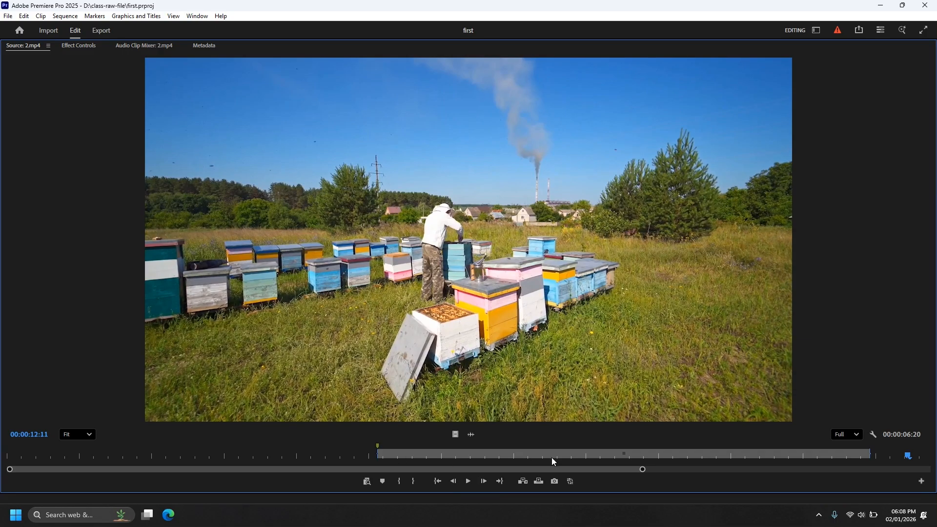
Step: Jump to the In and Out points of 2.mp4, clear both, and scrub back to 00:00:05:14
click(438, 482)
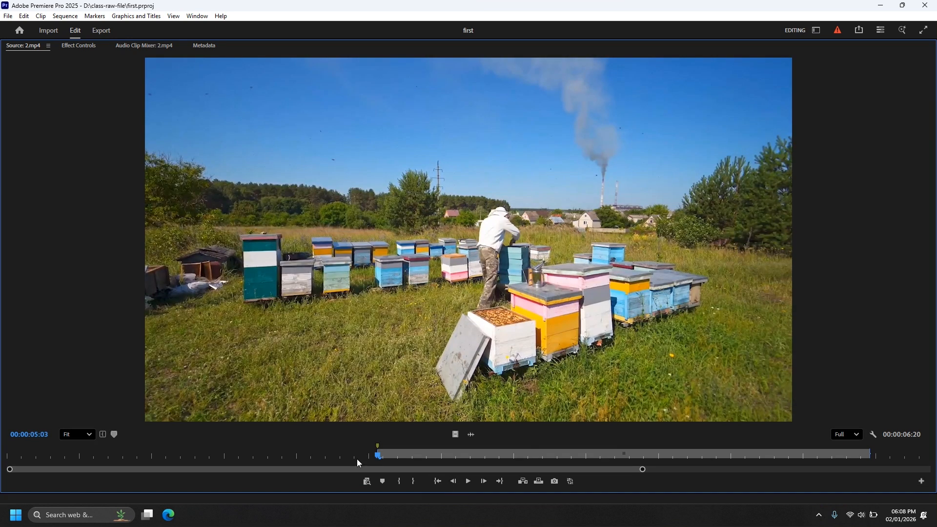
click(500, 482)
drag(845, 458, 439, 456)
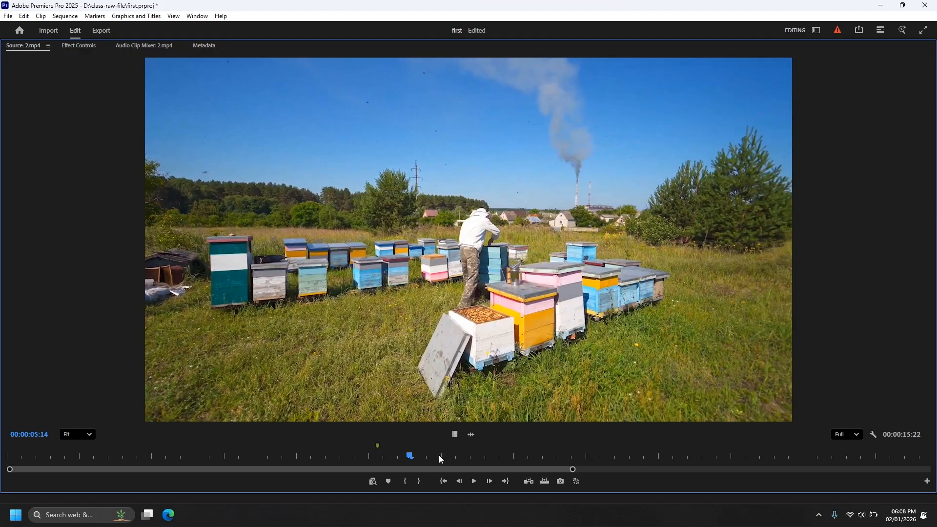
Step: Move the playhead to the start of 2.mp4 at 00:00:00:00 and to its end at 00:00:15:21
click(444, 482)
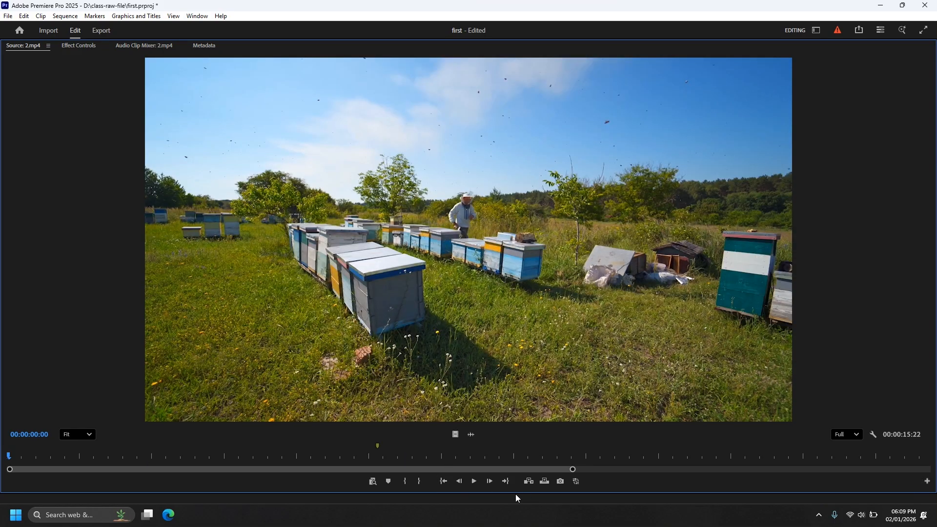
click(506, 484)
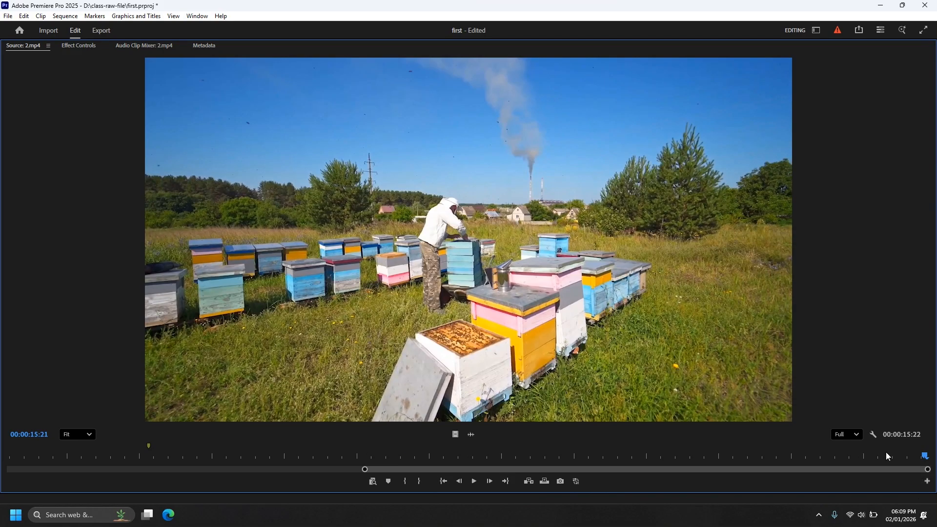